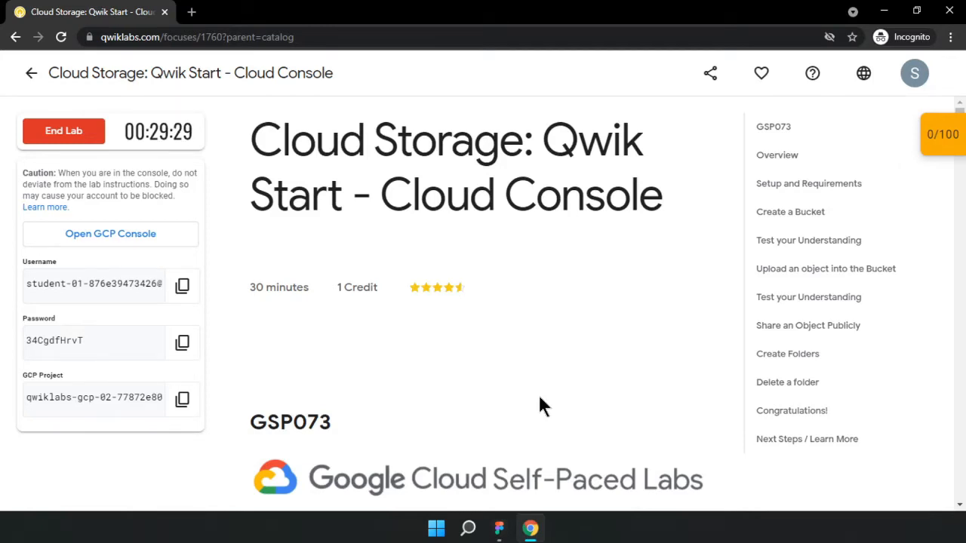
- Open the GCP Console from the lab page, sign in with the lab username and password, and accept the account notices and terms
left_click(154, 234)
left_click(150, 4)
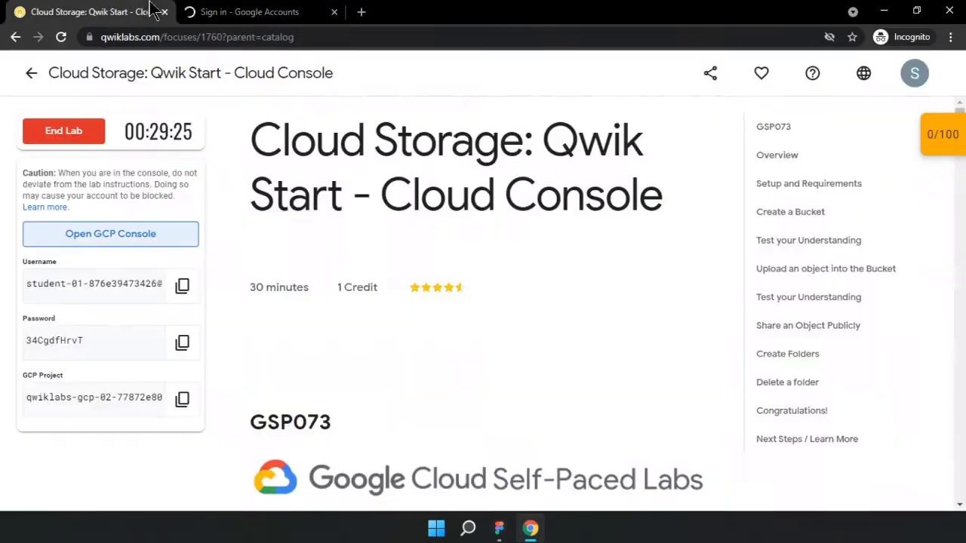
left_click(174, 349)
left_click(258, 4)
left_click(562, 383)
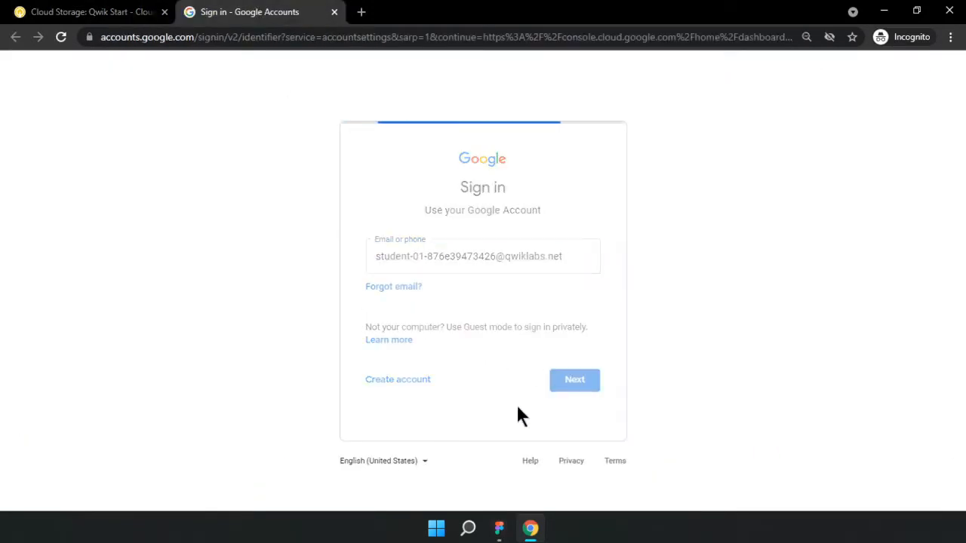
key("ctrl+v")
left_click(565, 354)
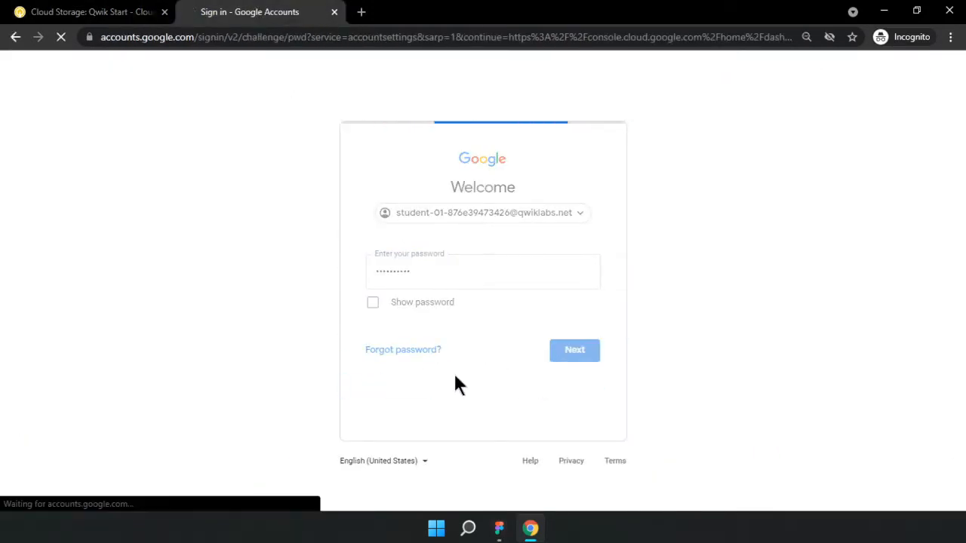
left_click(451, 385)
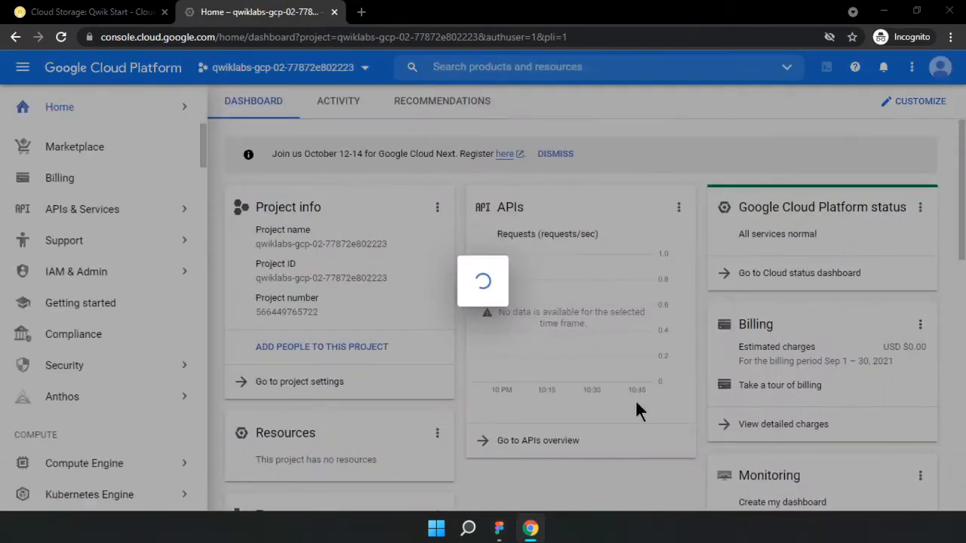
left_click(586, 346)
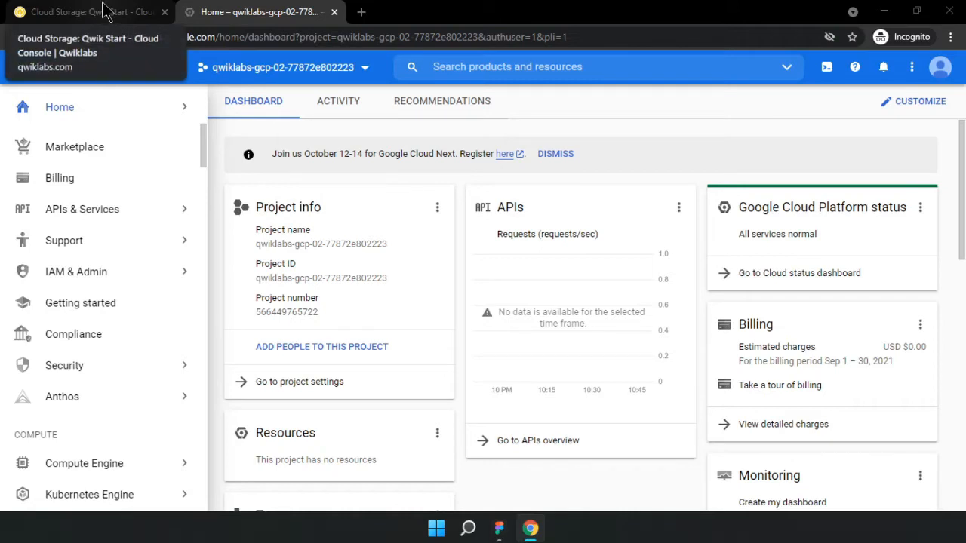
- Activate Cloud Shell and continue past its introduction to start the terminal
mouse_move(156, 118)
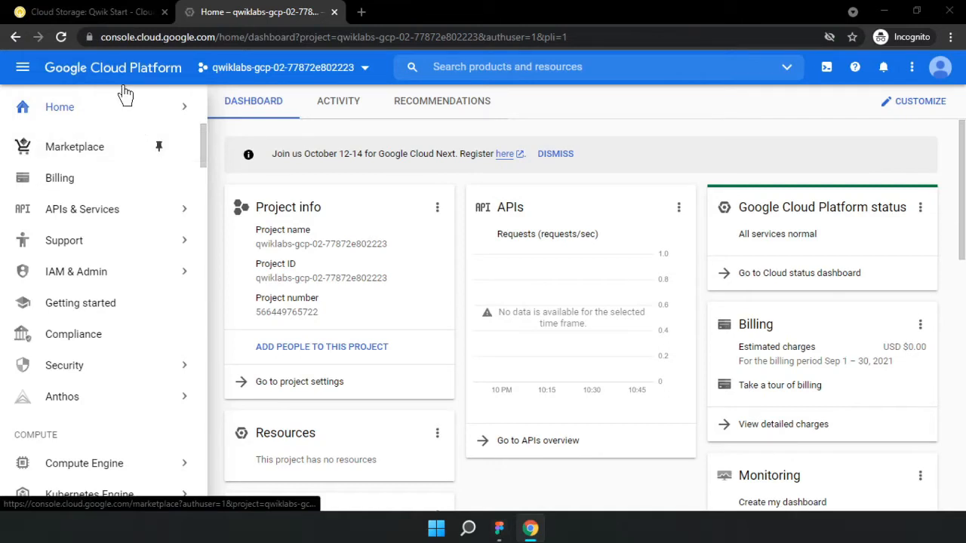
mouse_move(123, 94)
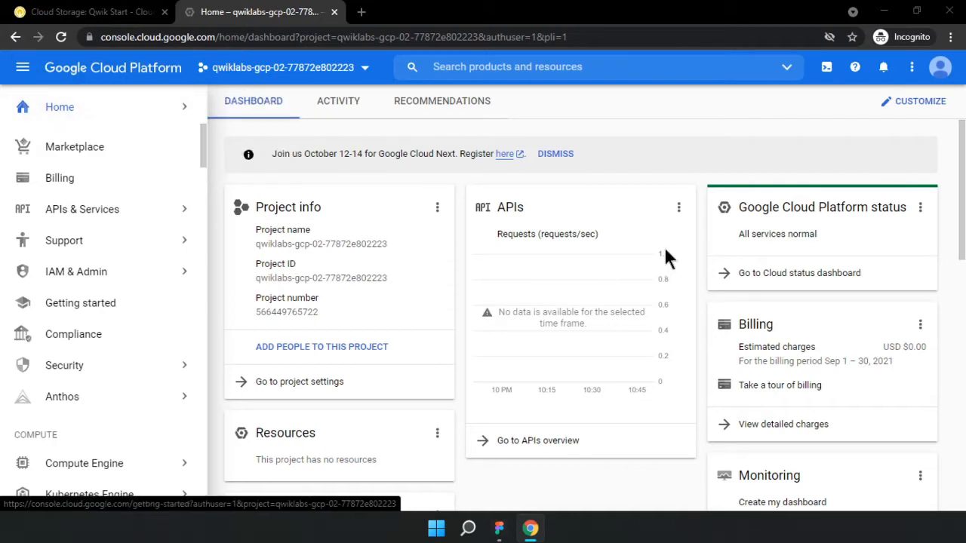
left_click(836, 73)
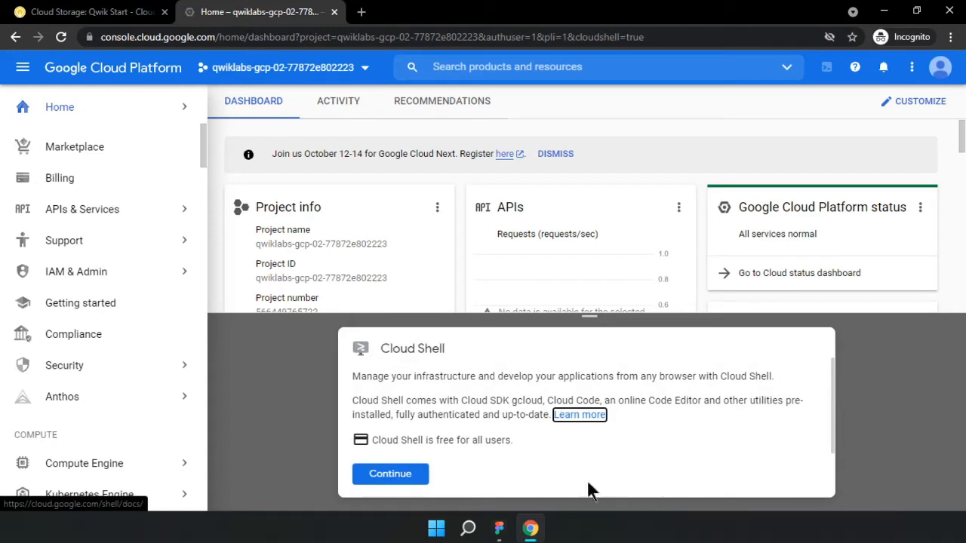
left_click(425, 481)
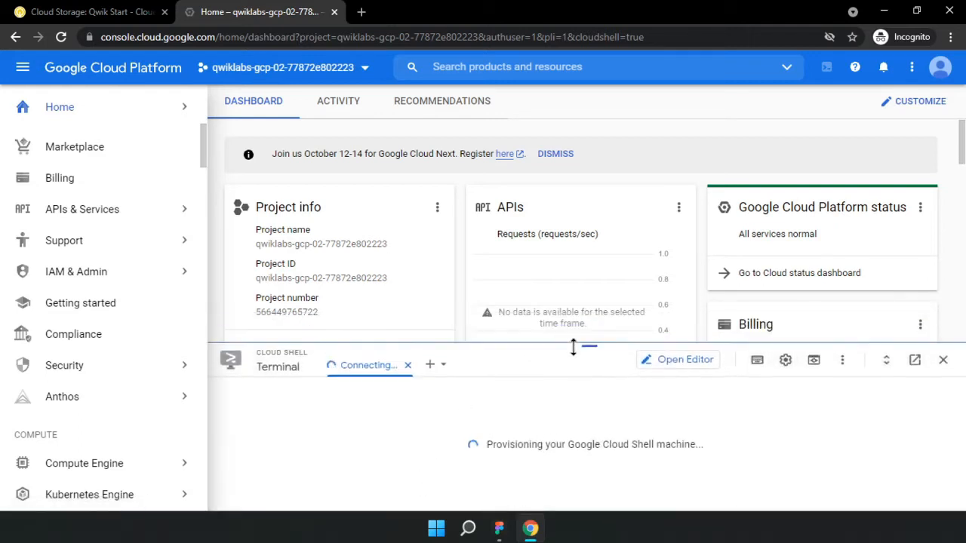
- Go to the Cloud Storage browser and shrink the Cloud Shell pane to a thin strip
mouse_move(64, 365)
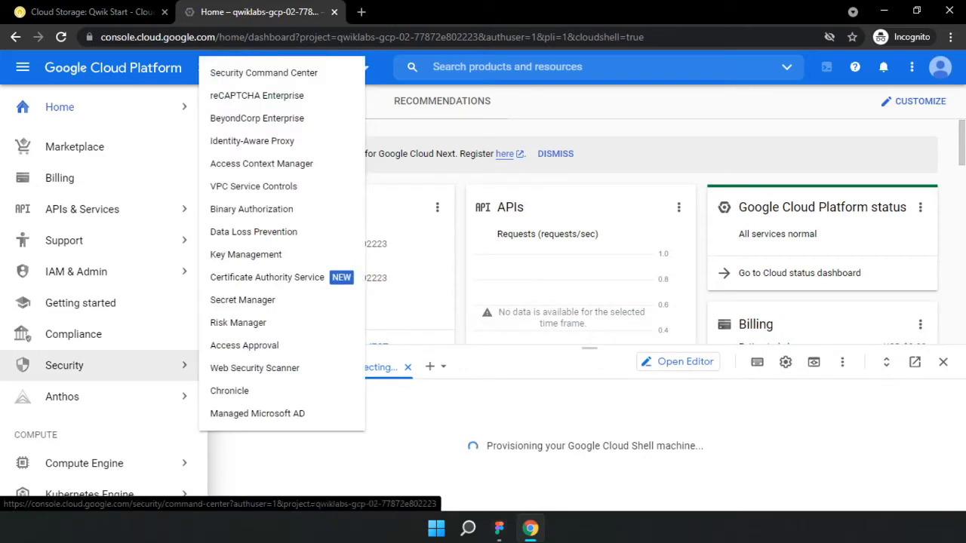
scroll(118, 317, "down", 7)
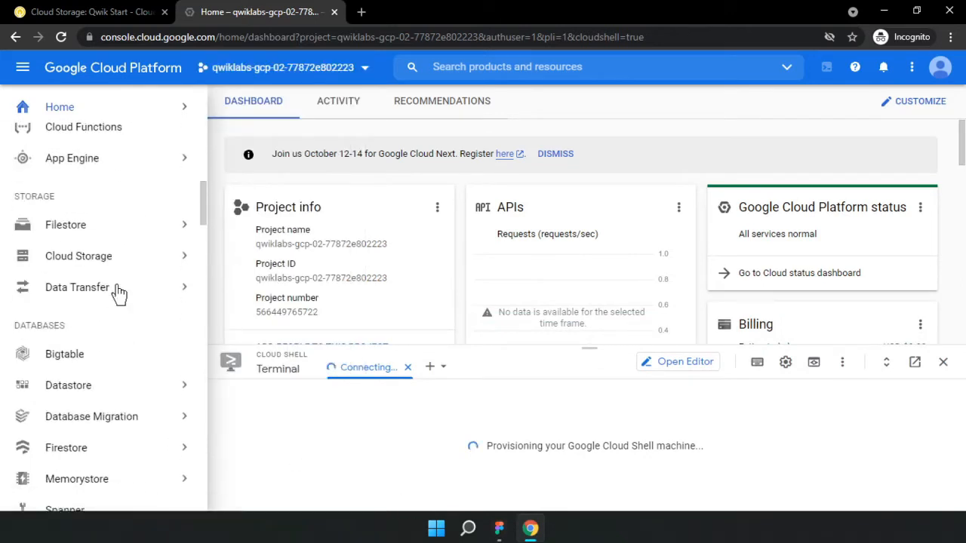
mouse_move(119, 269)
left_click(223, 265)
left_click_drag(593, 347, 583, 400)
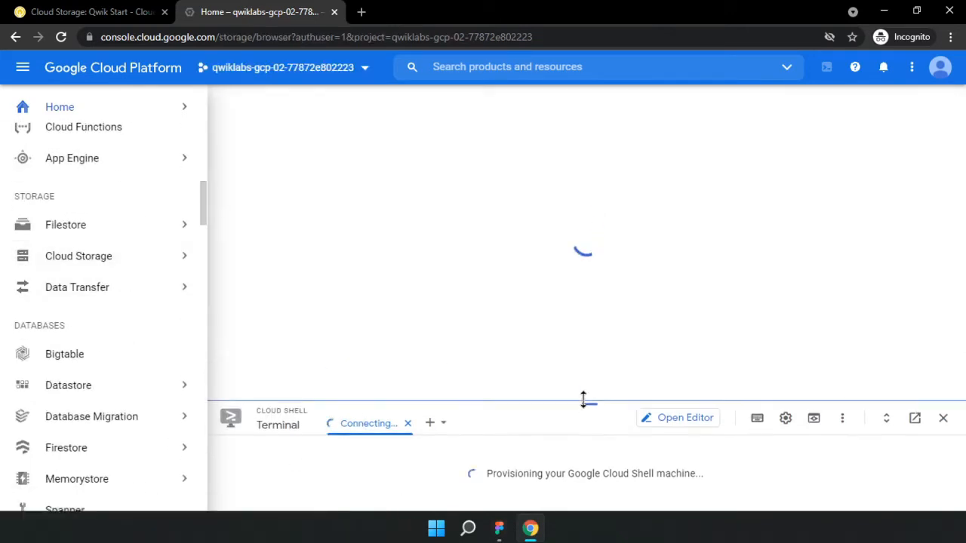
left_click(24, 68)
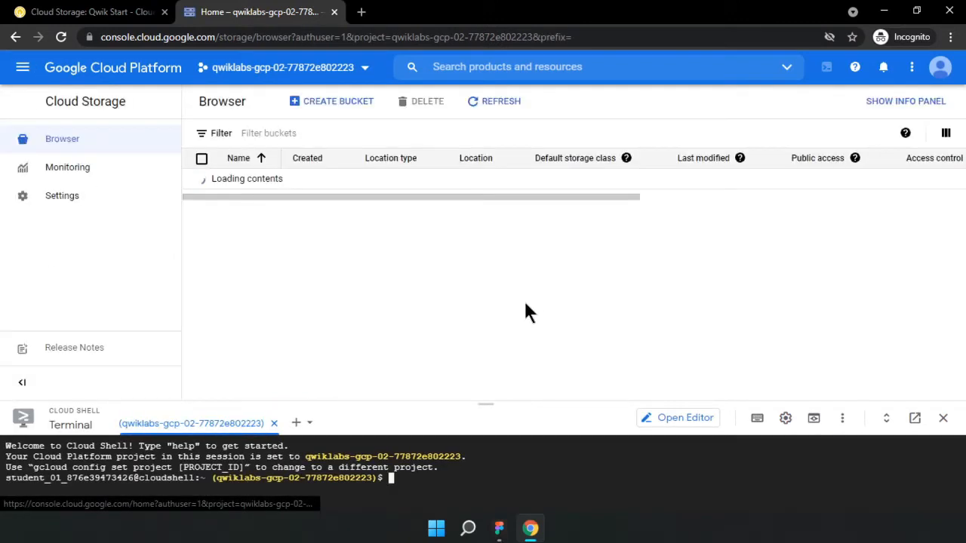
left_click_drag(483, 400, 470, 479)
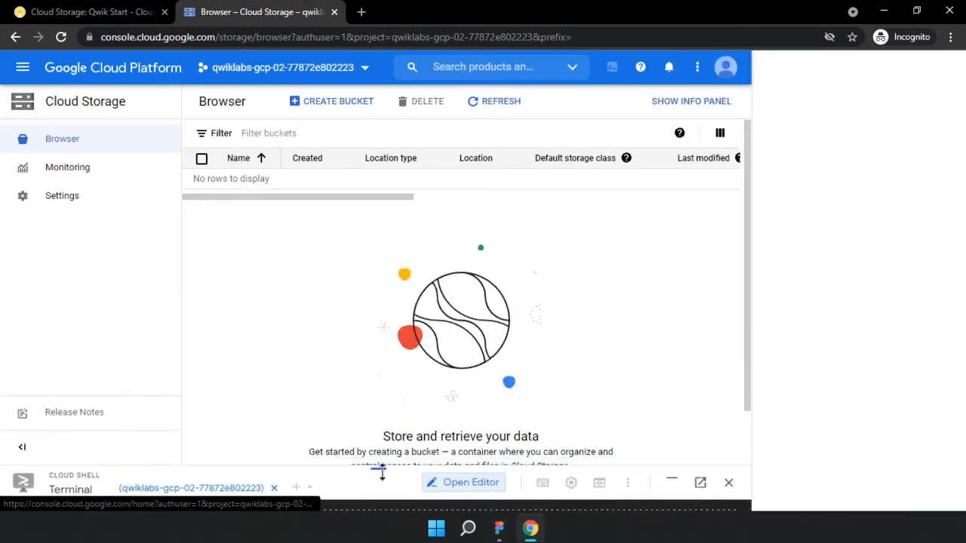
left_click_drag(383, 472, 384, 488)
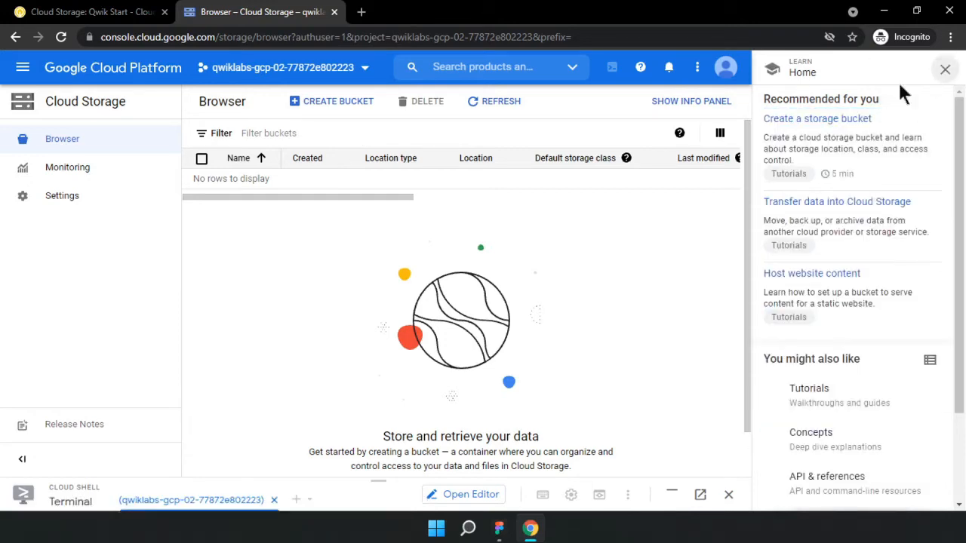
- Start creating a bucket and name it with the lab's GCP project ID, qwiklabs-gcp-02-77872e802223
left_click(345, 108)
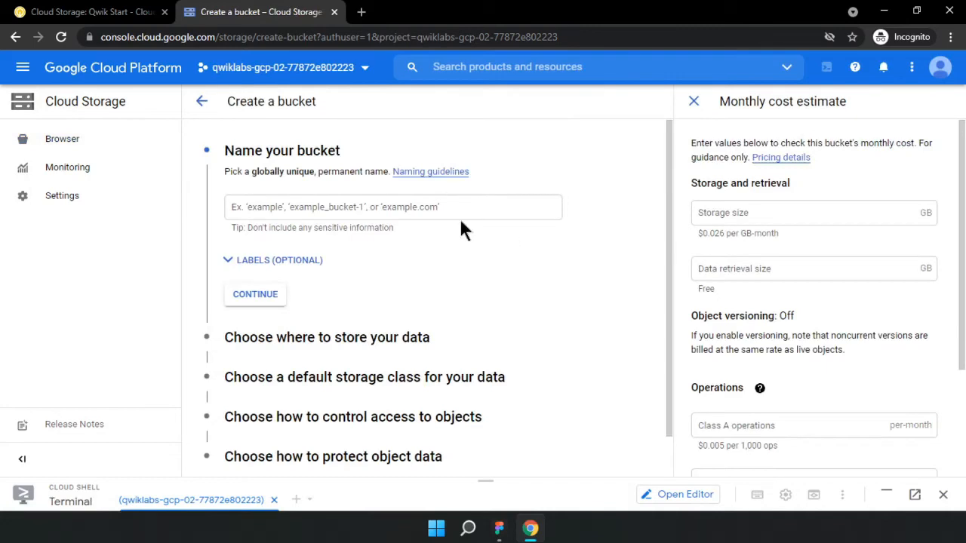
left_click(458, 207)
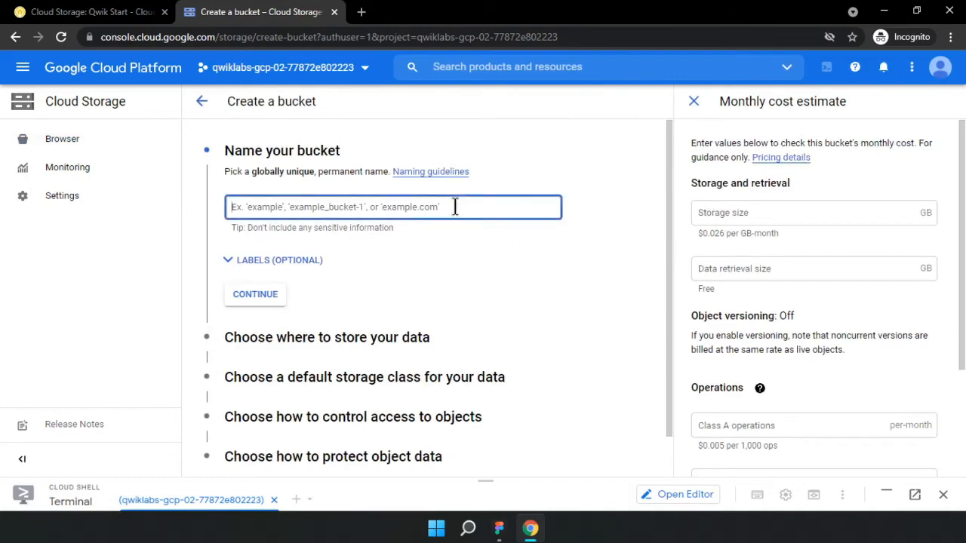
key("ctrl+shift+Tab")
left_click(182, 400)
key("ctrl+Tab")
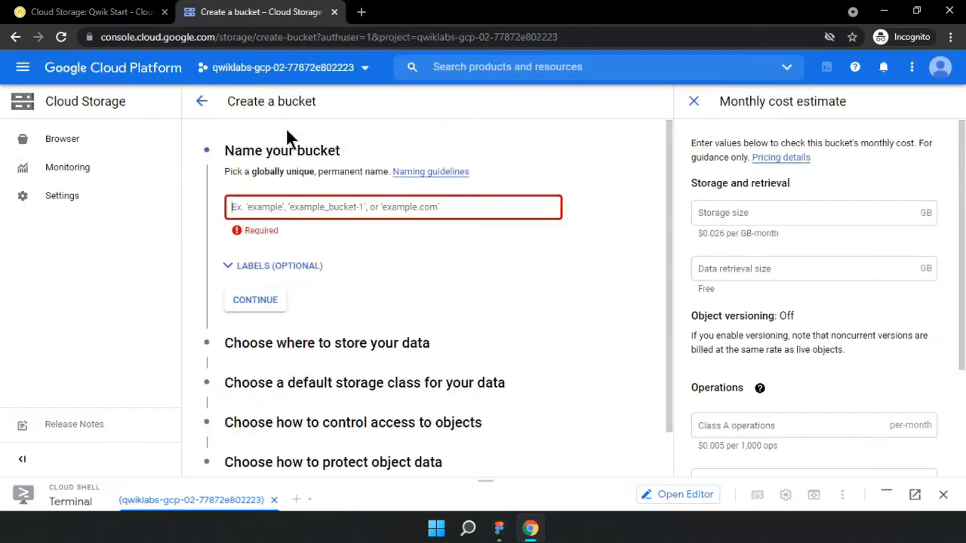
key("ctrl+v")
left_click(260, 295)
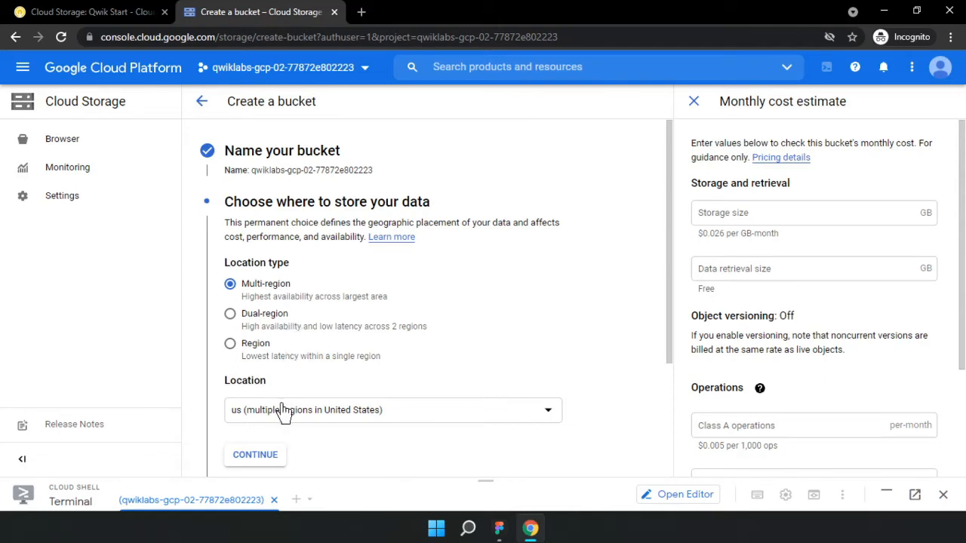
- Set the bucket's location type to Region with location us-east1 (South Carolina)
scroll(296, 343, "down", 1)
left_click(298, 341)
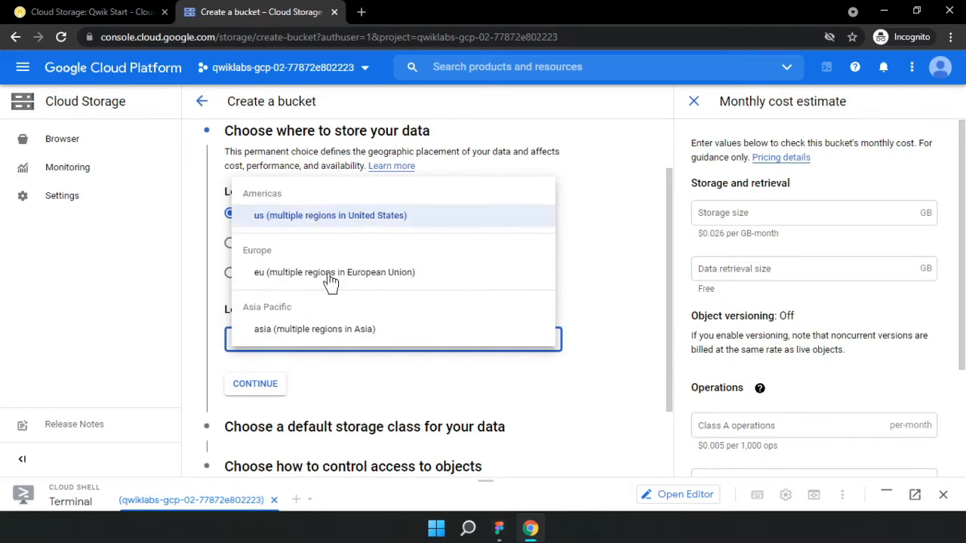
left_click(346, 396)
left_click(239, 280)
left_click(297, 339)
left_click(310, 297)
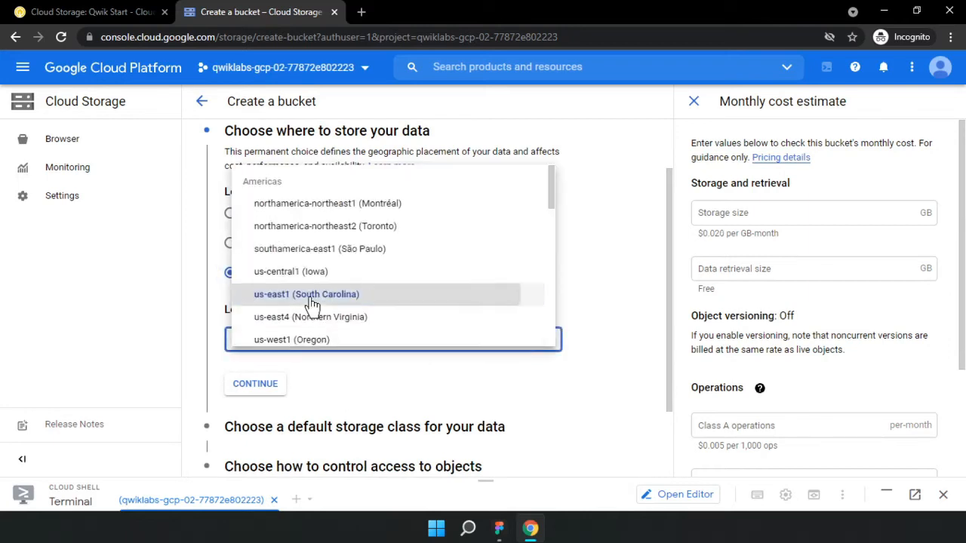
scroll(230, 181, "down", 2)
left_click(267, 295)
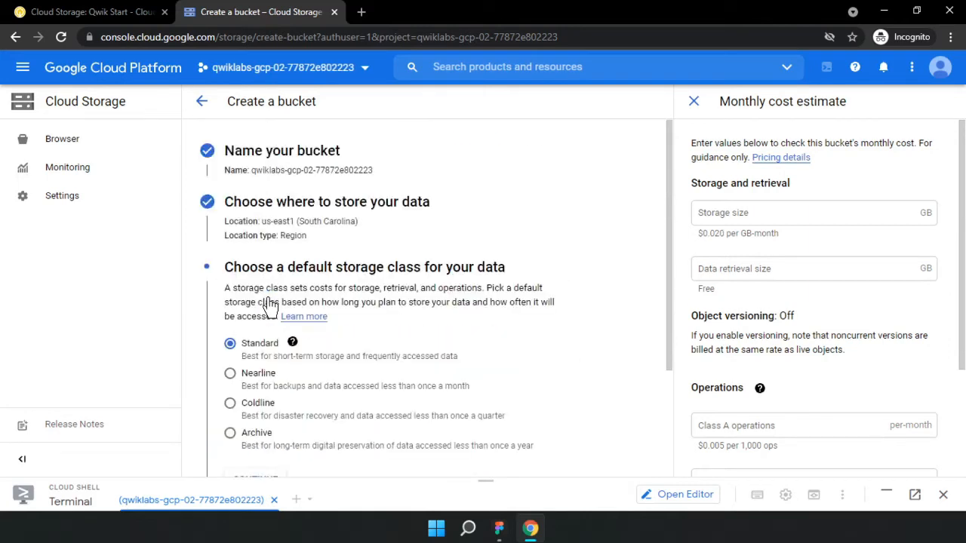
- Create the bucket with Standard storage class, public access prevention enforced, Uniform access control and no protection tools
scroll(269, 305, "down", 3)
left_click(258, 338)
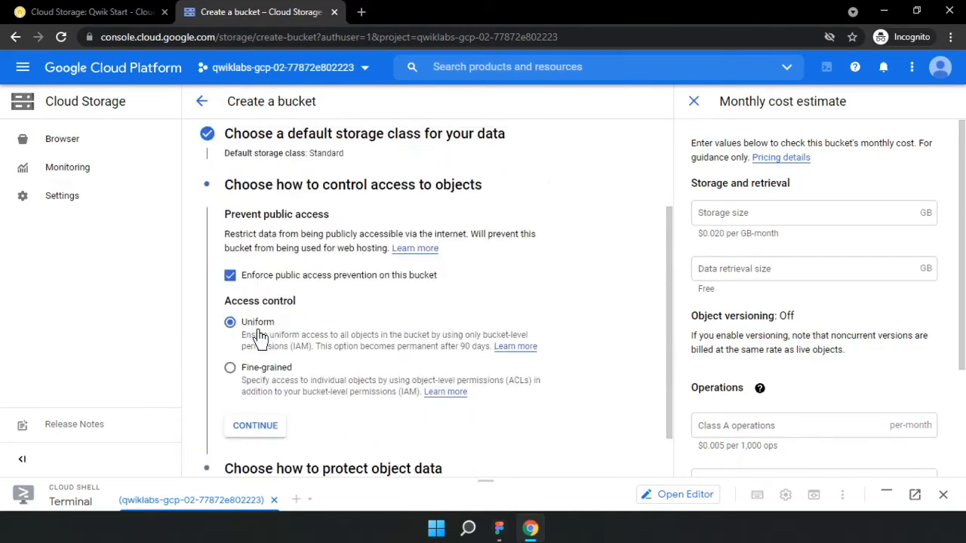
scroll(273, 327, "down", 2)
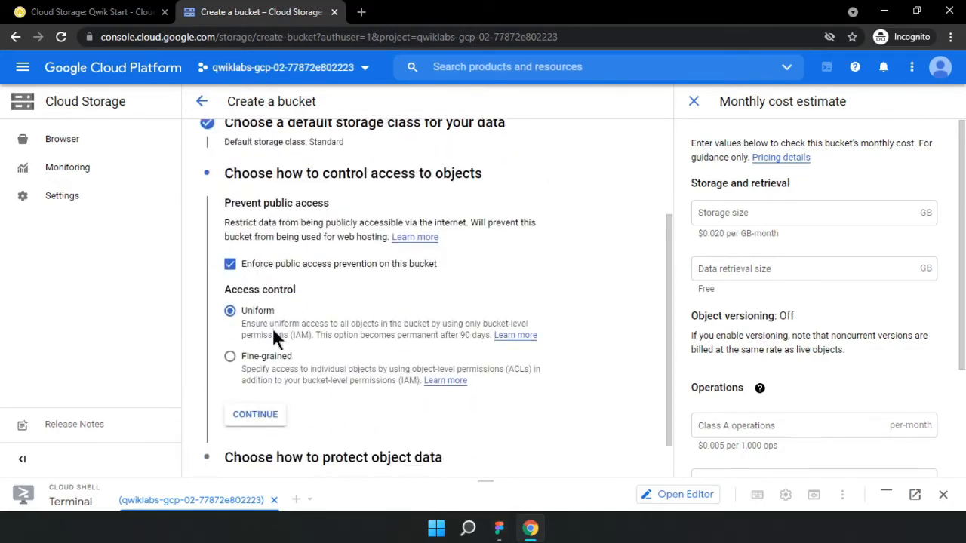
left_click(264, 370)
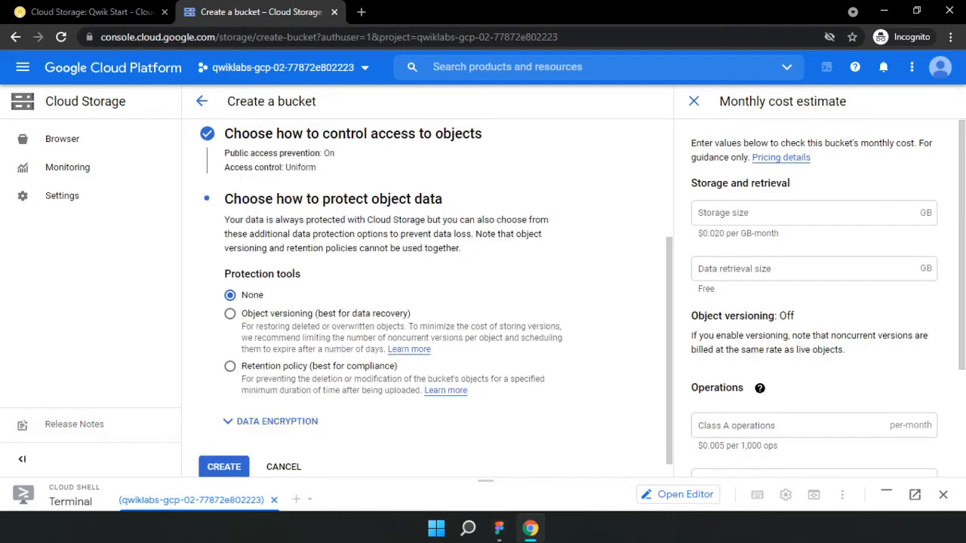
left_click(230, 468)
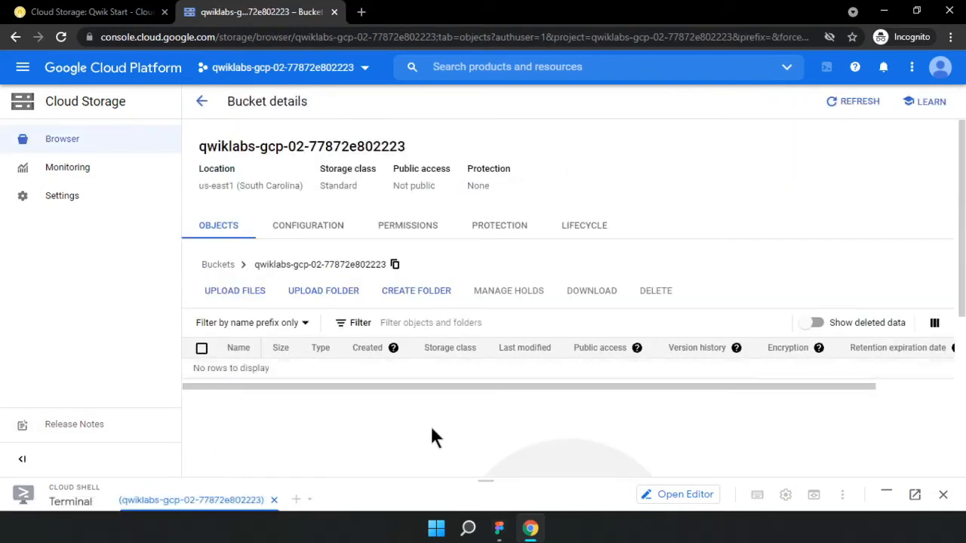
- Check the progress of the "Create a bucket" checkpoint on the lab page and collapse the checkpoints
left_click(116, 14)
scroll(629, 228, "down", 3)
left_click(928, 139)
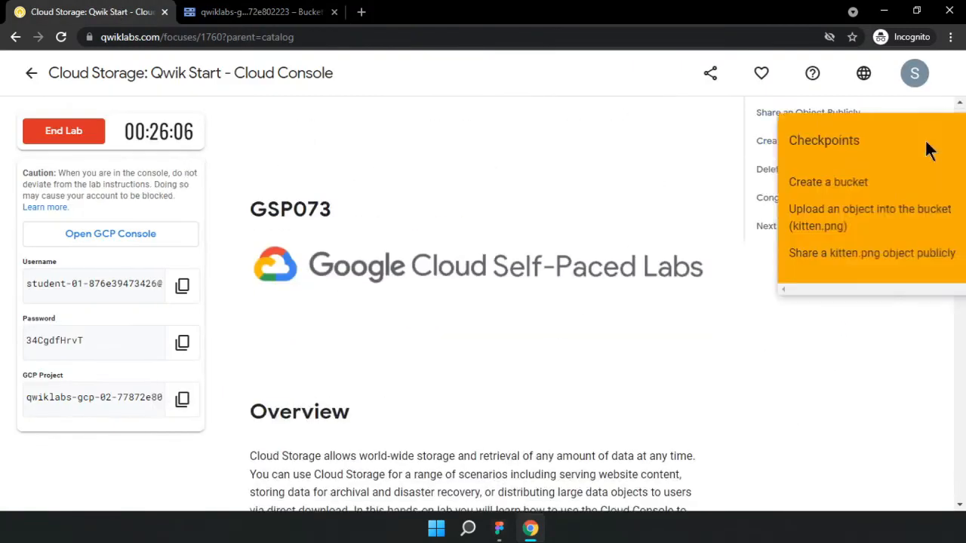
left_click(852, 193)
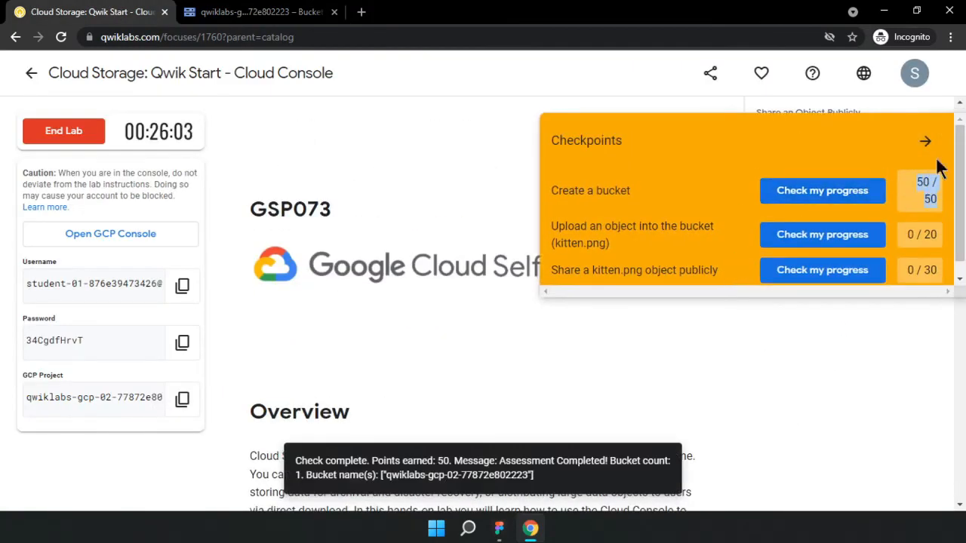
left_click(924, 142)
left_click(919, 153)
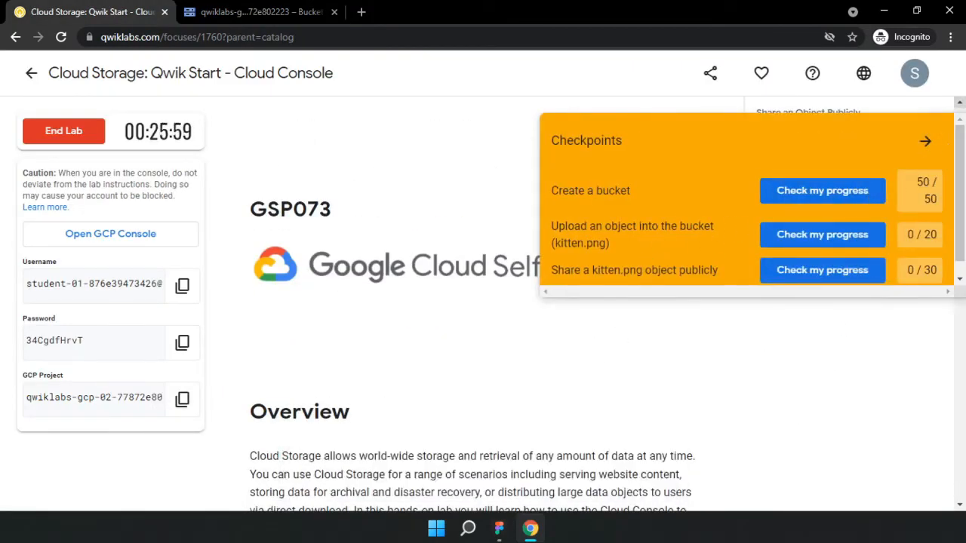
left_click(924, 139)
- Save the kitten image from the lab instructions to the Desktop as Kitten.png
left_click(804, 171)
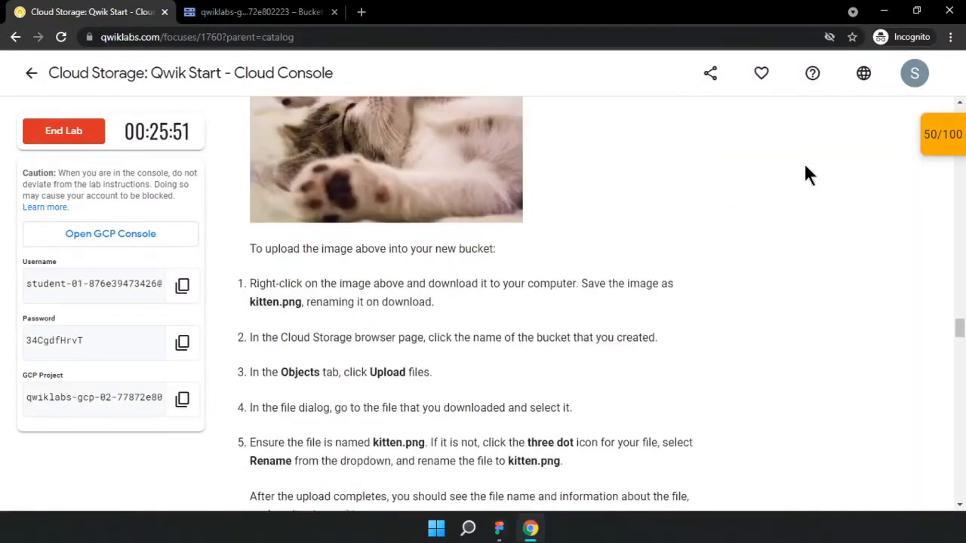
right_click(387, 149)
left_click(419, 173)
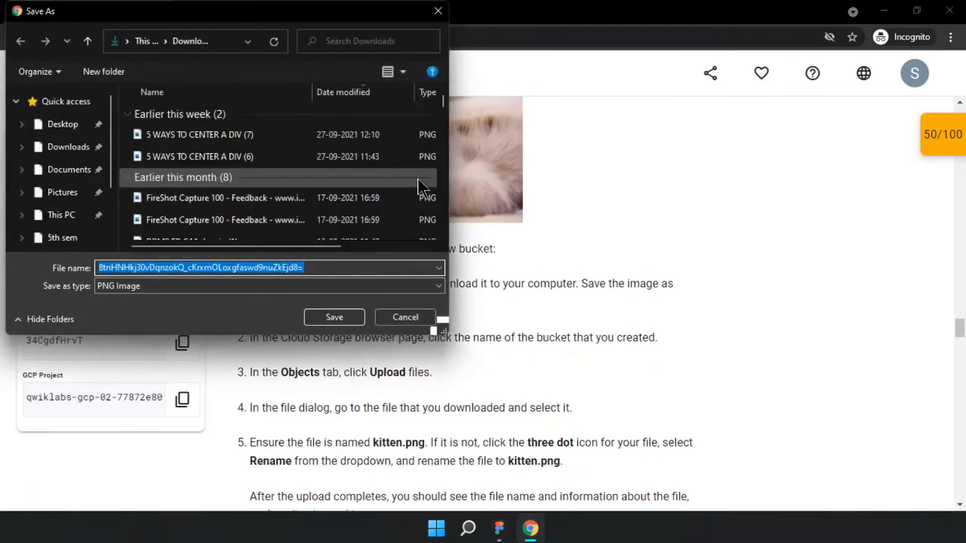
scroll(86, 164, "up", 3)
left_click(62, 124)
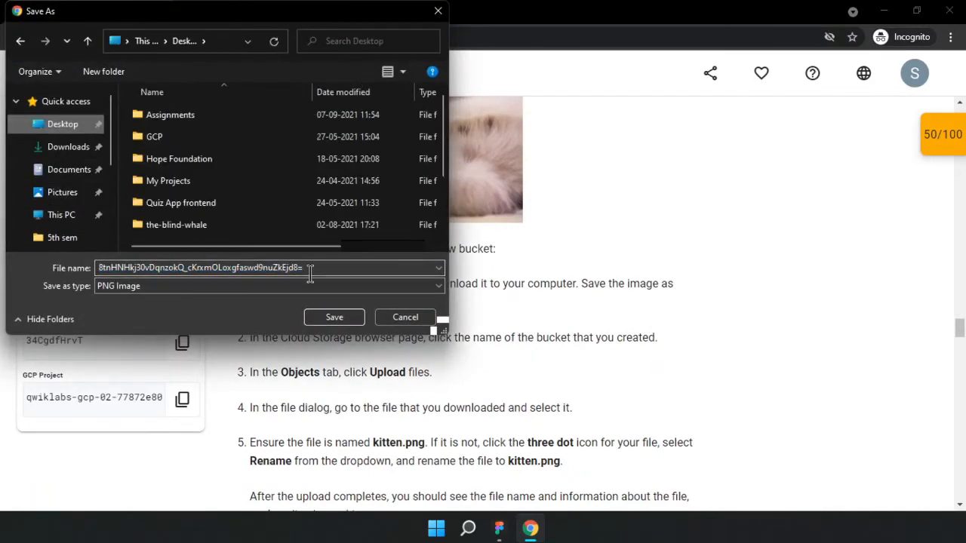
type("Kitten.png")
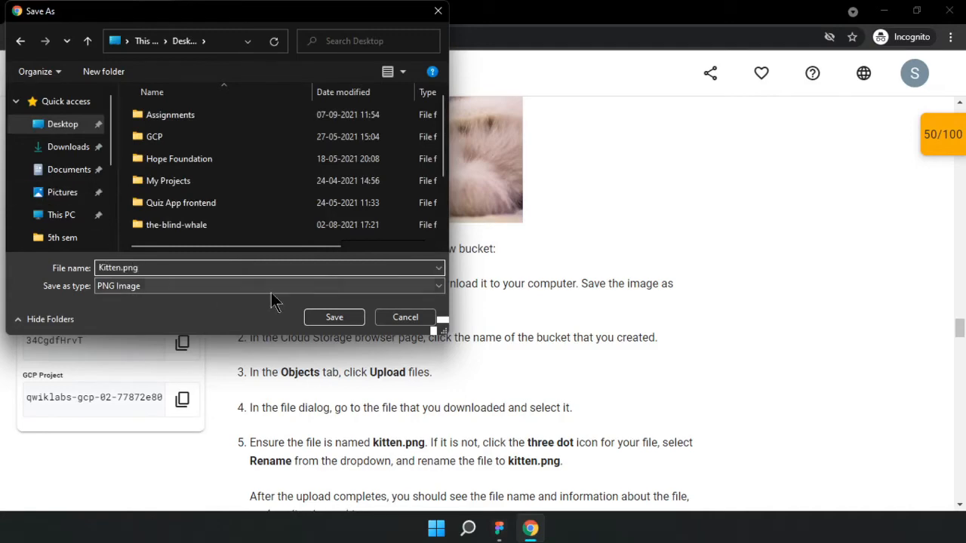
left_click(334, 316)
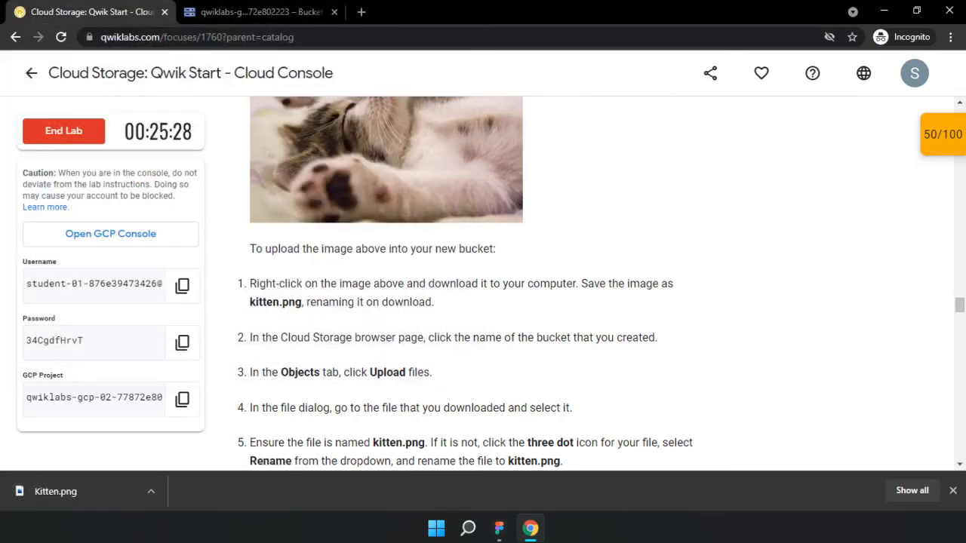
- Switch to the Cloud Storage console and upload the Kitten image from the Desktop into the bucket
key("ctrl+Tab")
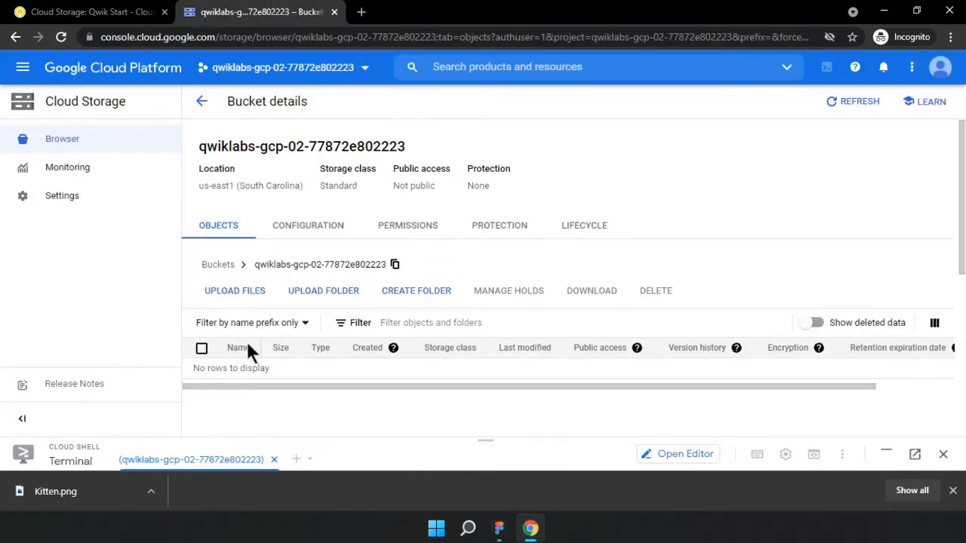
left_click(235, 291)
scroll(71, 188, "up", 3)
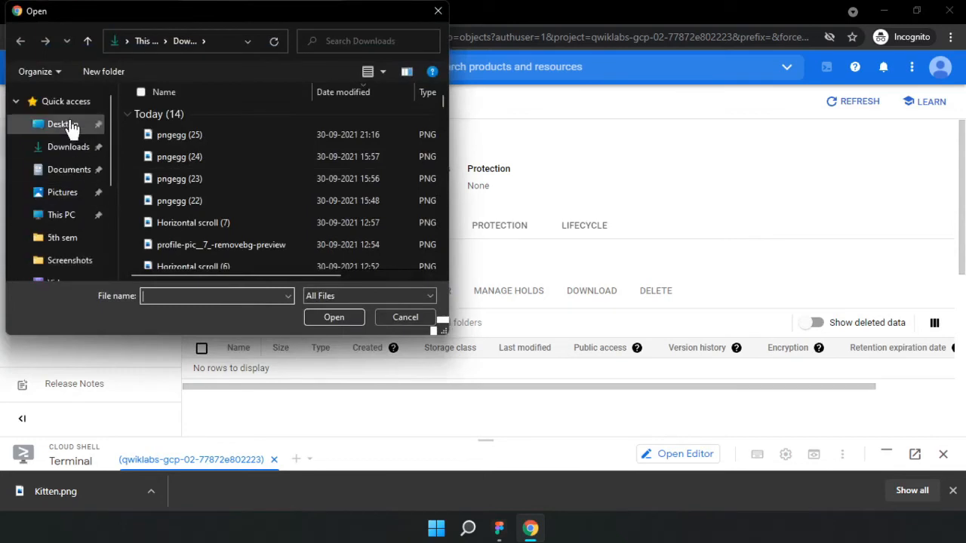
left_click(69, 129)
scroll(276, 203, "down", 8)
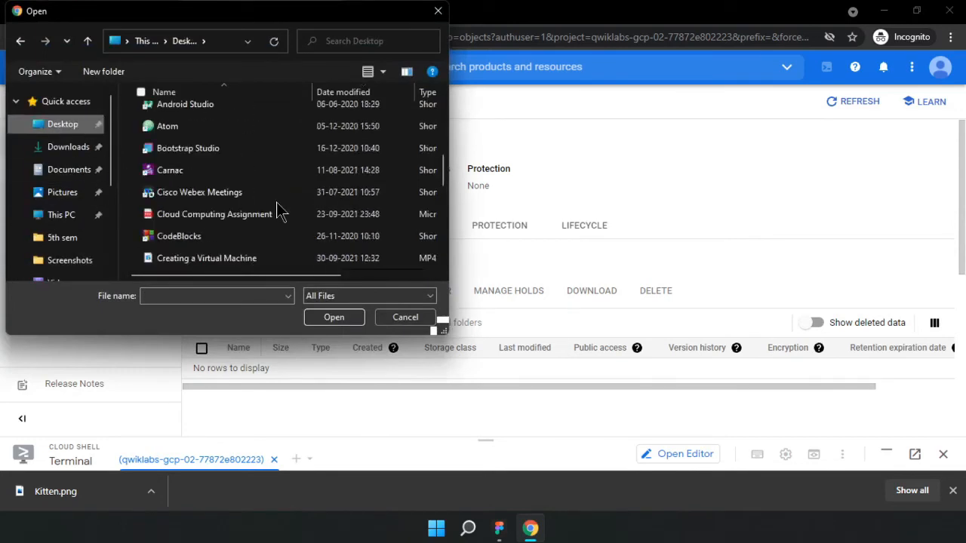
scroll(277, 203, "down", 6)
scroll(276, 204, "up", 1)
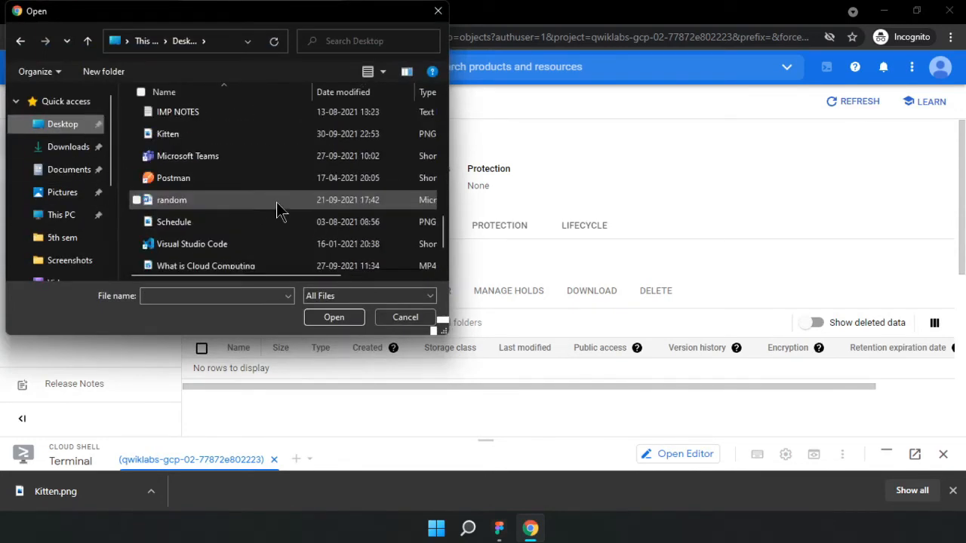
left_click(271, 132)
left_click(333, 317)
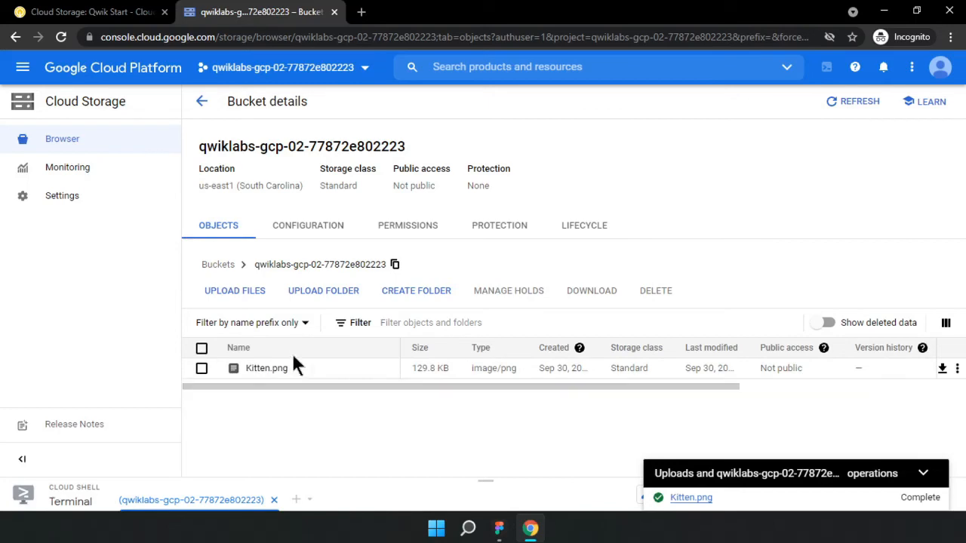
- Check the progress of the "Upload an object into the bucket (kitten.png)" checkpoint on the lab page
left_click(91, 11)
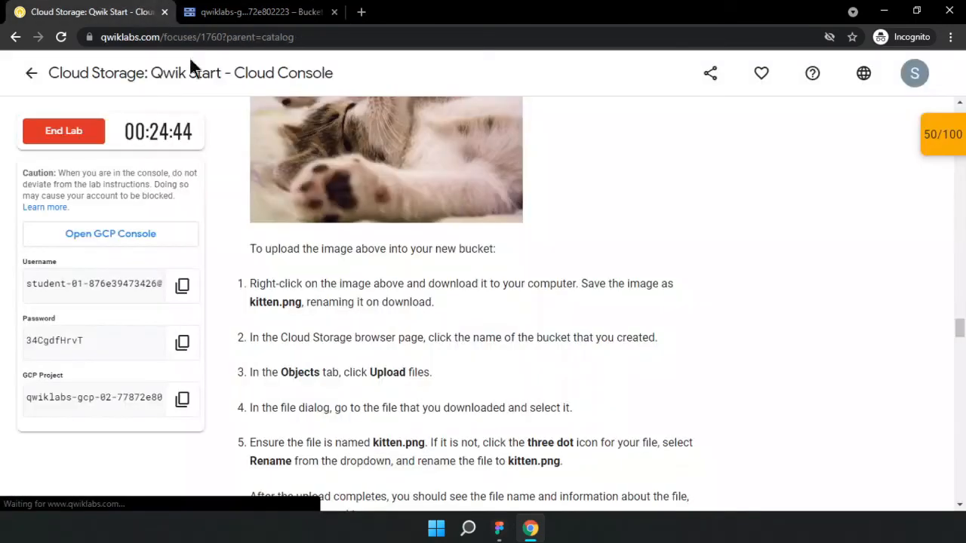
left_click(925, 132)
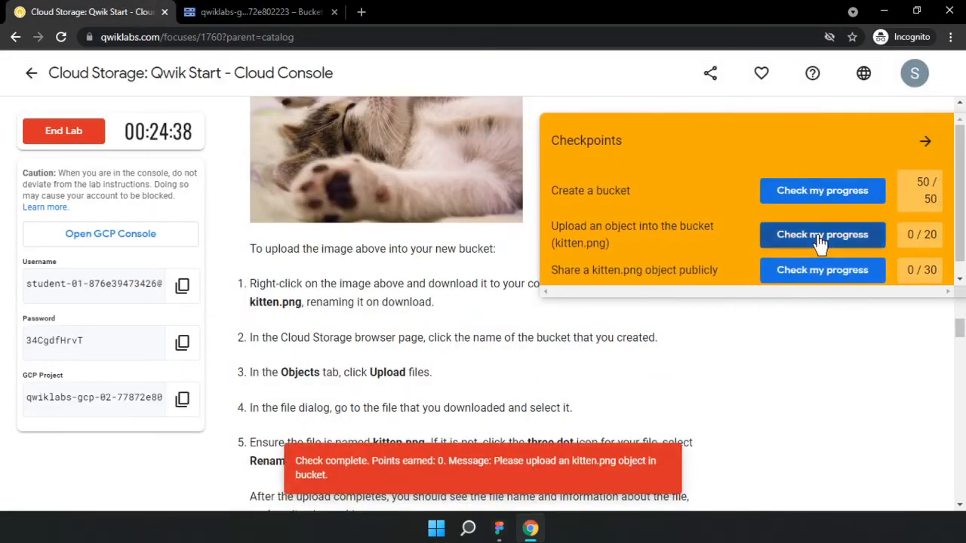
scroll(301, 334, "down", 4)
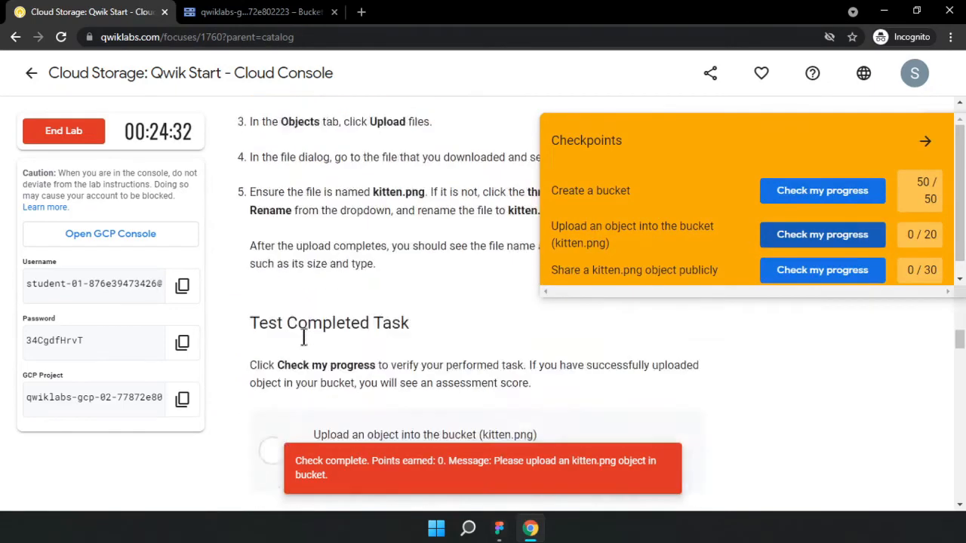
left_click(370, 428)
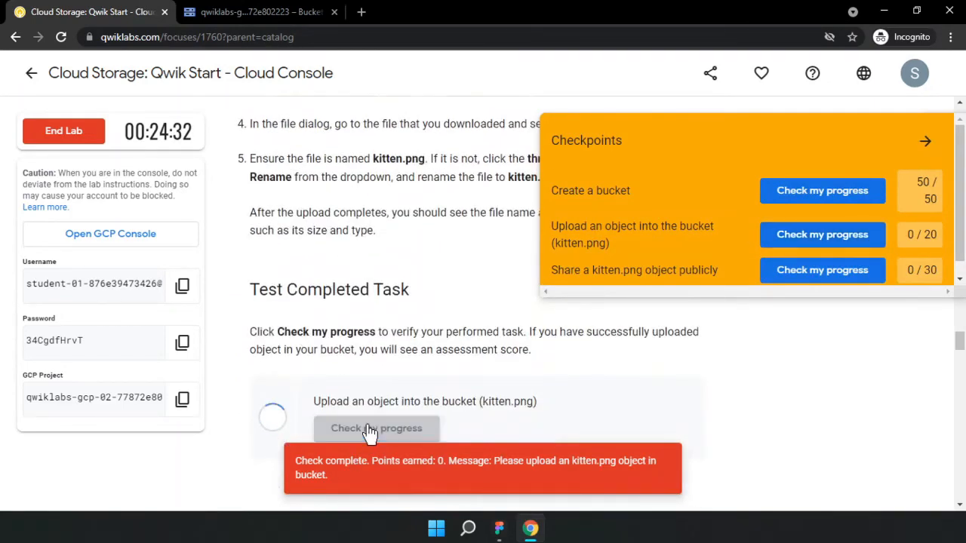
left_click(366, 430)
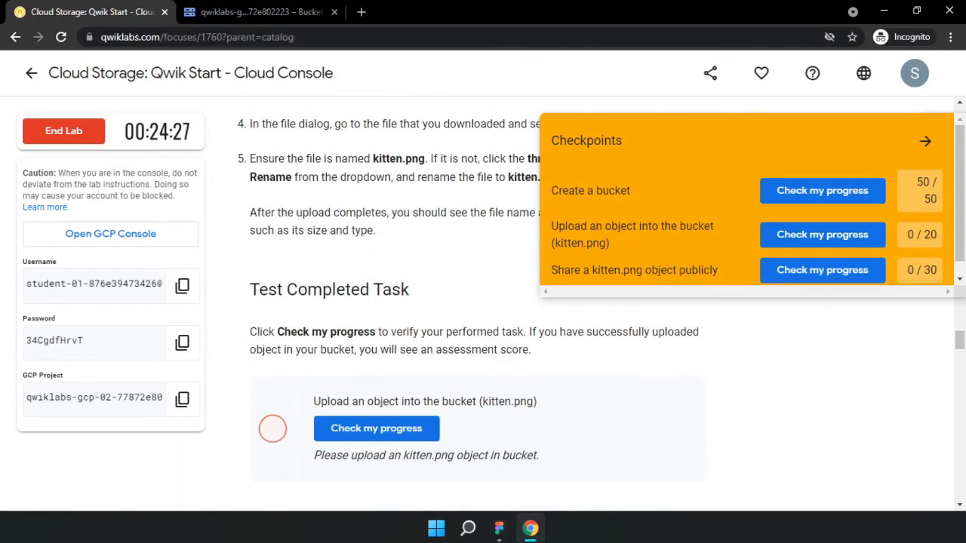
- Rename the uploaded object in the bucket to kitten.png, with a lowercase k
left_click(291, 12)
left_click(956, 368)
left_click(783, 284)
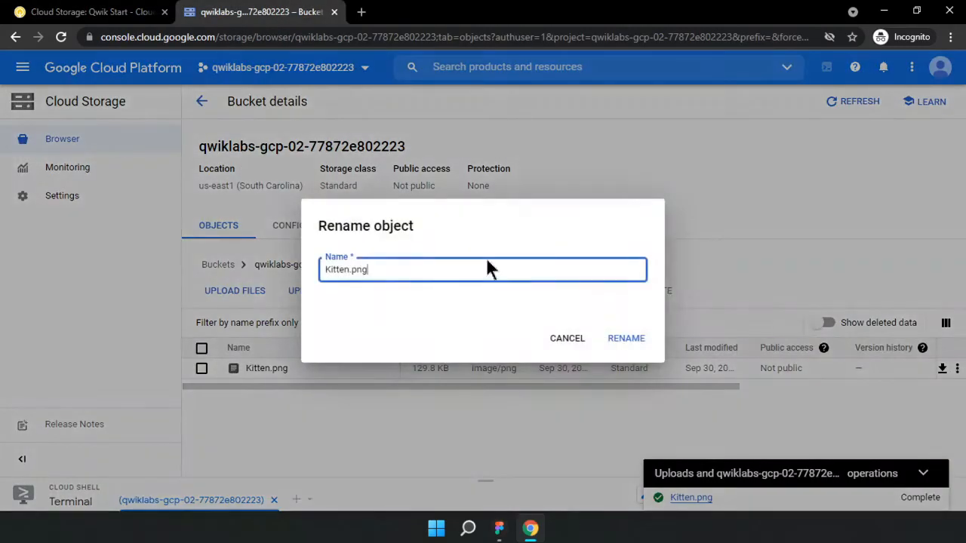
key("BackSpace")
type("k")
left_click(625, 338)
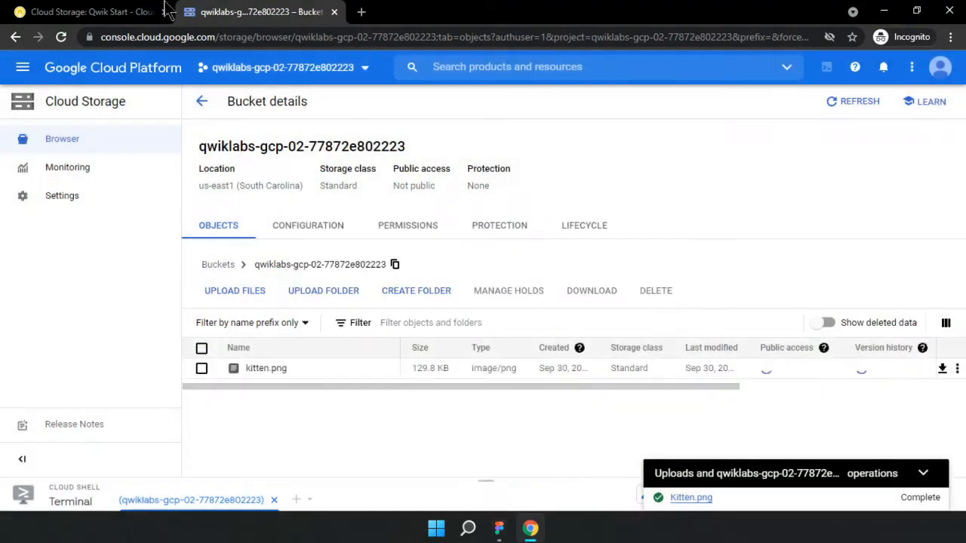
- Recheck the upload checkpoint for kitten.png on the lab page and go on to the public sharing instructions
left_click(90, 11)
left_click(875, 238)
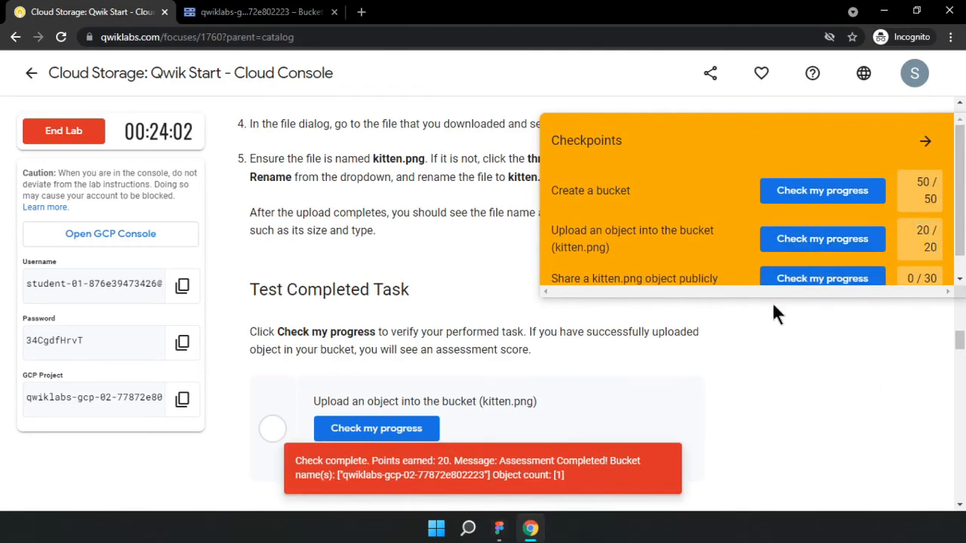
scroll(724, 283, "down", 1)
scroll(608, 380, "down", 5)
- Remove public access prevention from the bucket in its permissions and confirm the change
left_click(260, 12)
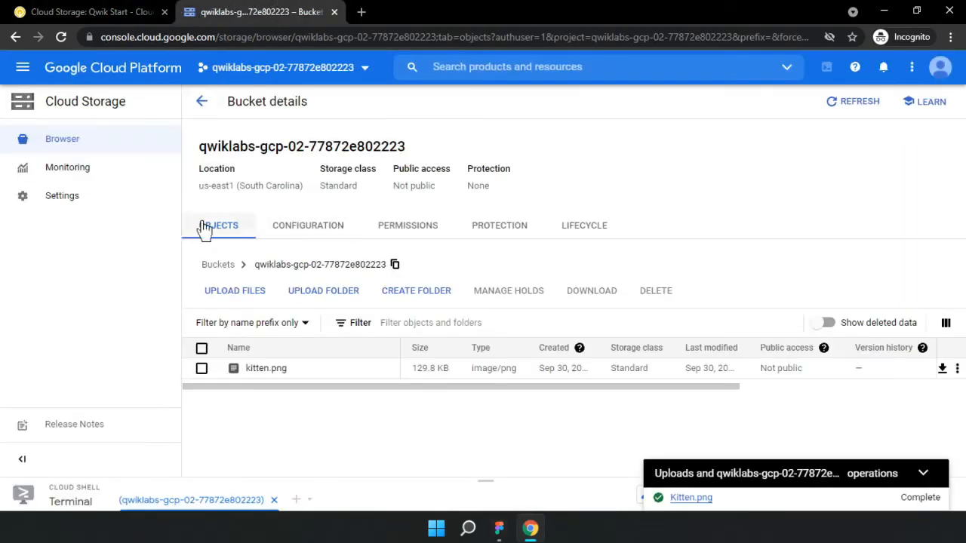
left_click(397, 232)
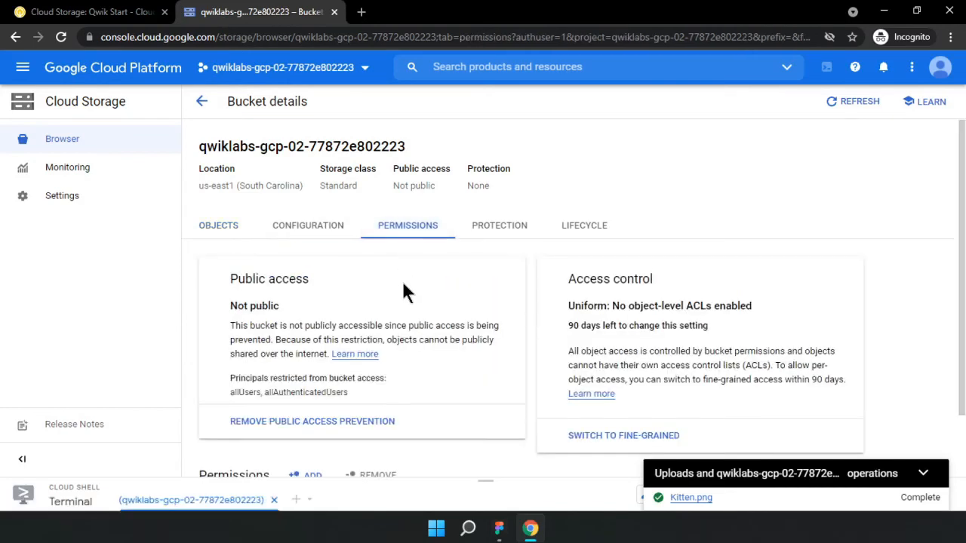
scroll(354, 325, "down", 1)
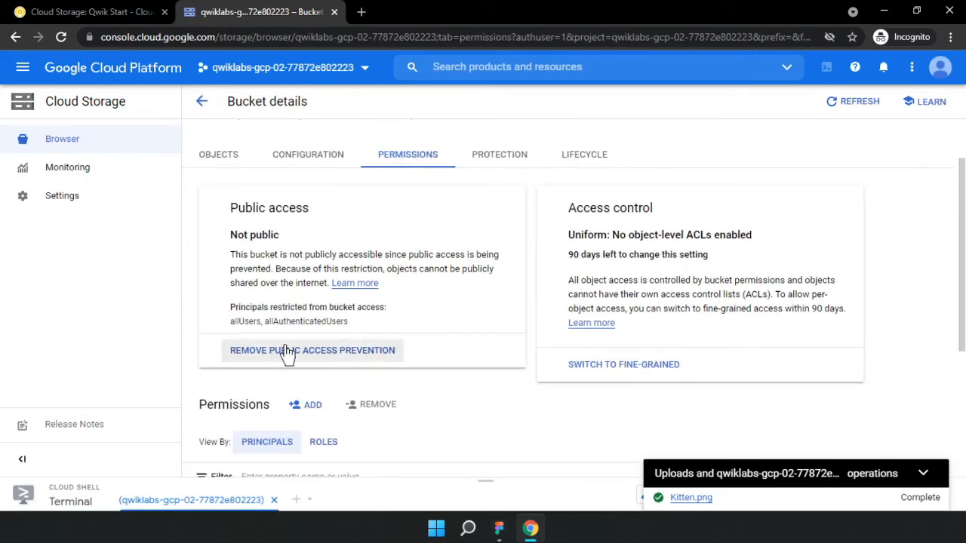
left_click(287, 352)
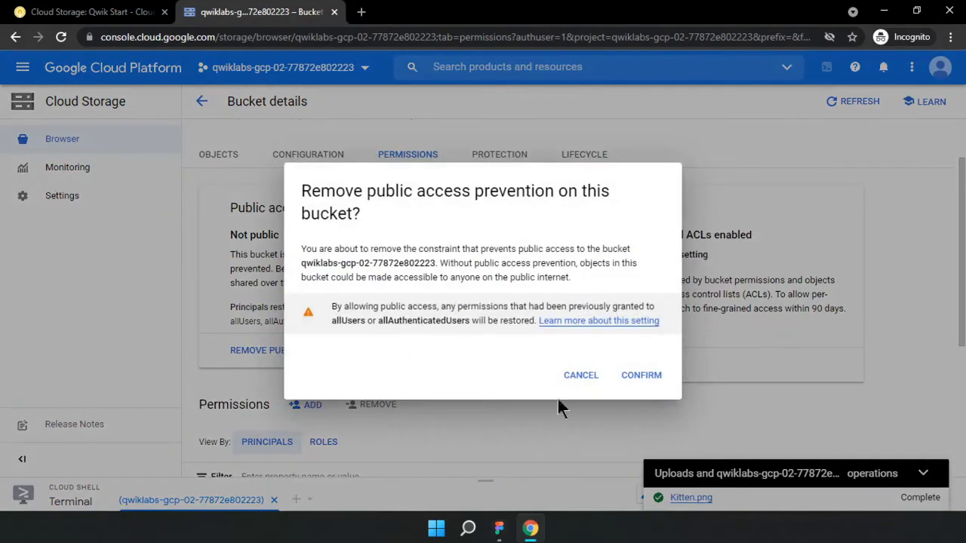
left_click(641, 376)
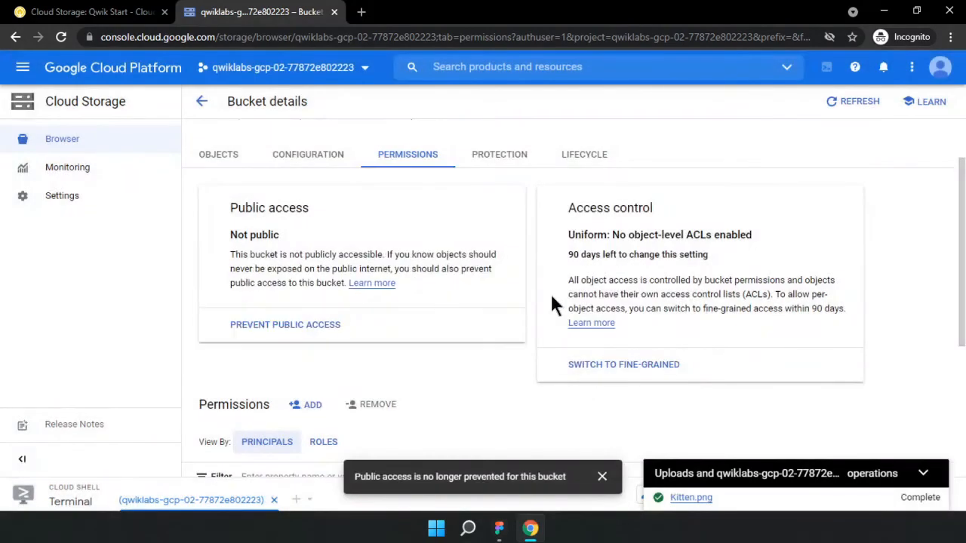
- Grant the new principal allUsers the Storage Object Viewer role on the bucket and allow public access
scroll(531, 347, "down", 3)
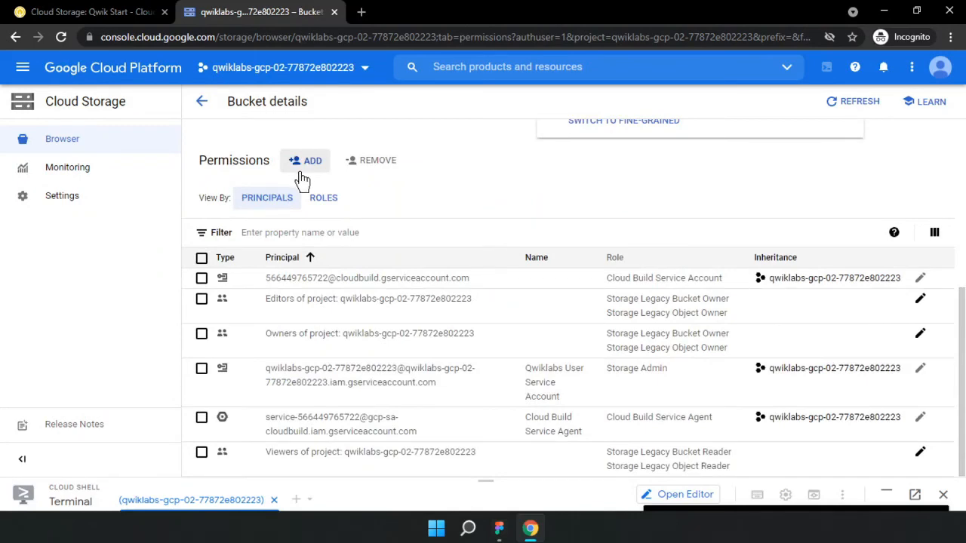
left_click(301, 180)
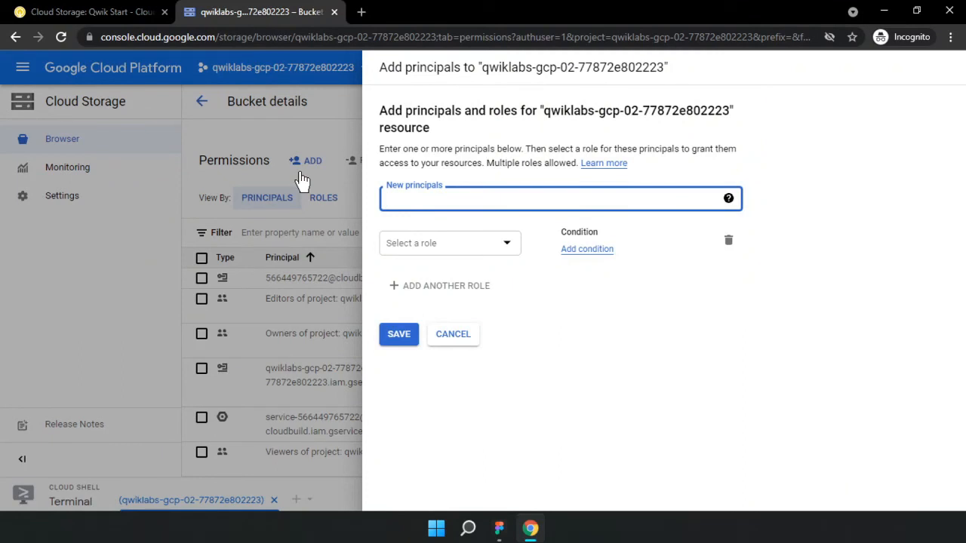
type("allUsers")
left_click(424, 218)
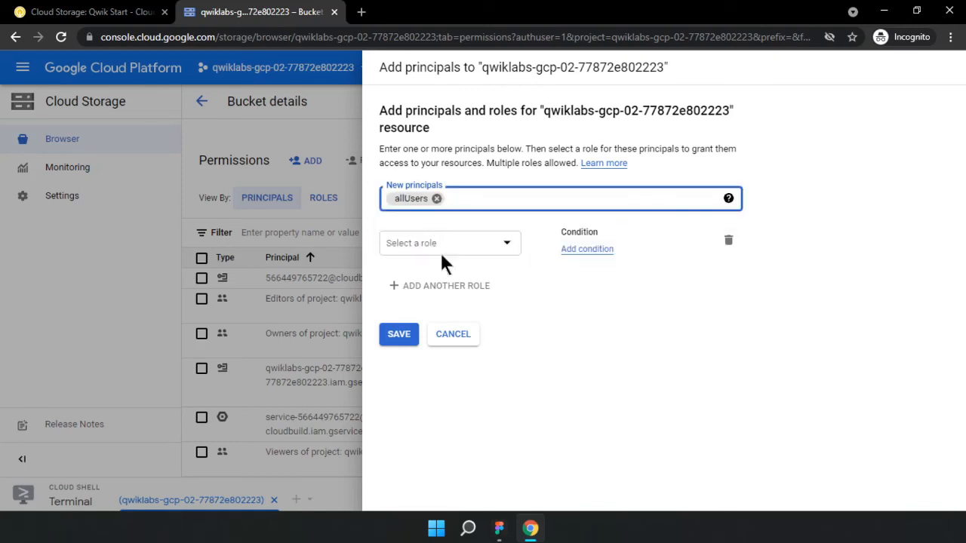
left_click(438, 245)
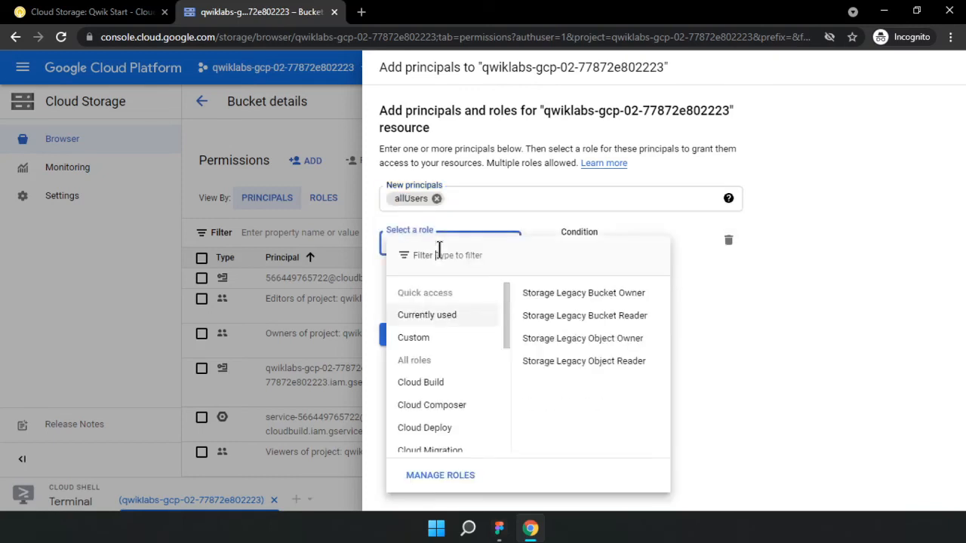
scroll(442, 370, "down", 2)
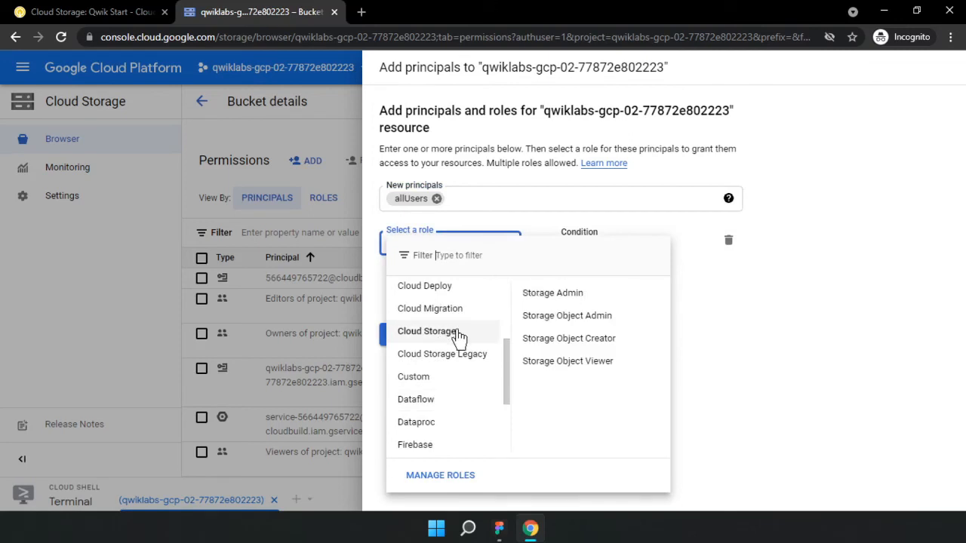
left_click(539, 359)
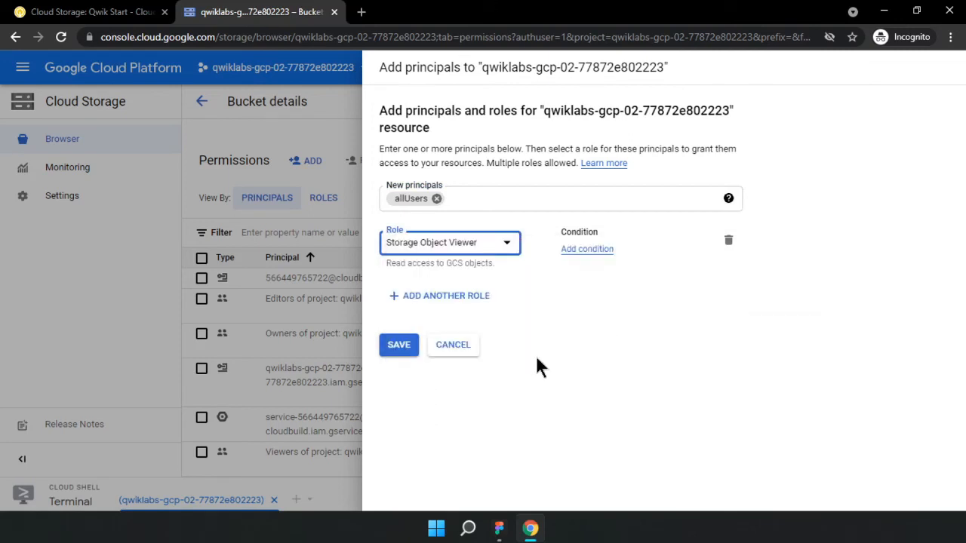
left_click(394, 348)
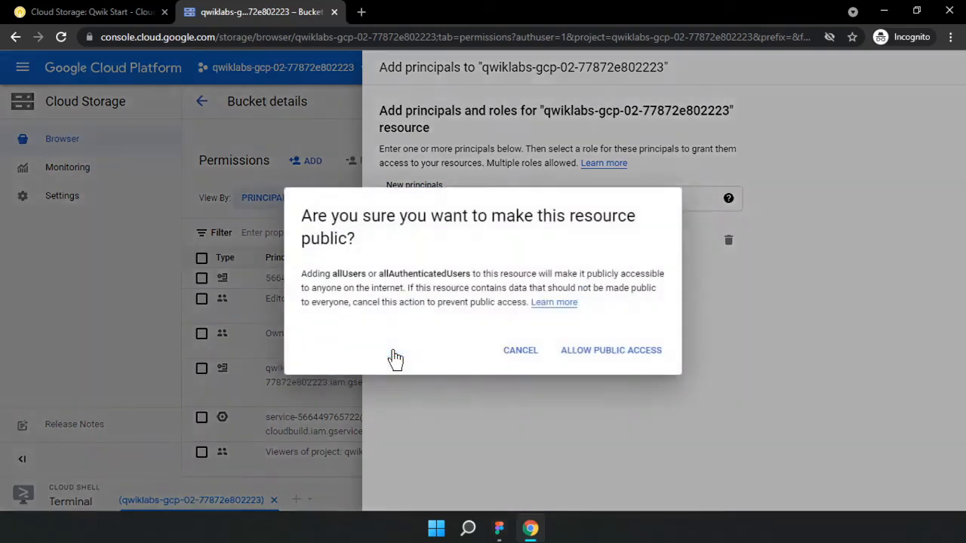
left_click(585, 363)
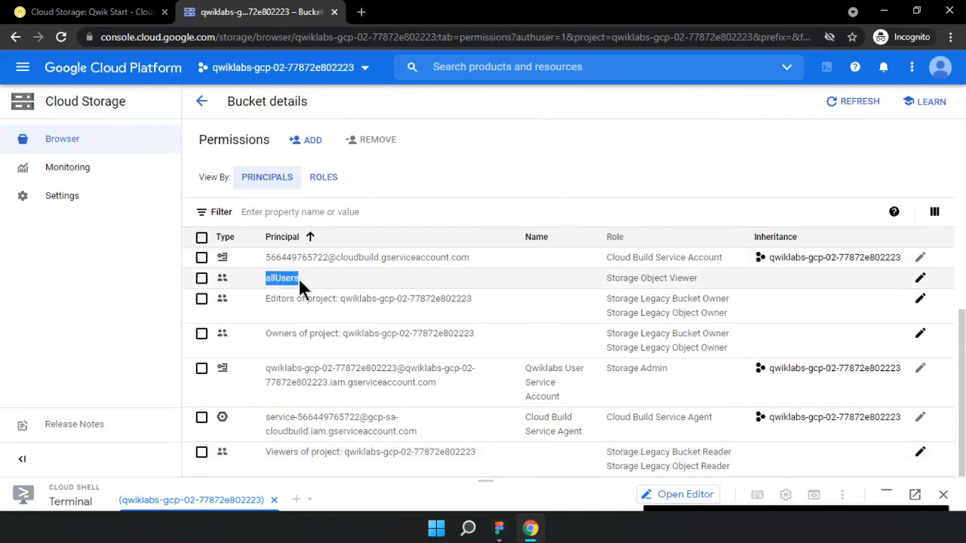
- Check the progress of the "Share a kitten.png object publicly" checkpoint on the lab page and collapse the checkpoints
left_click(91, 12)
left_click(811, 263)
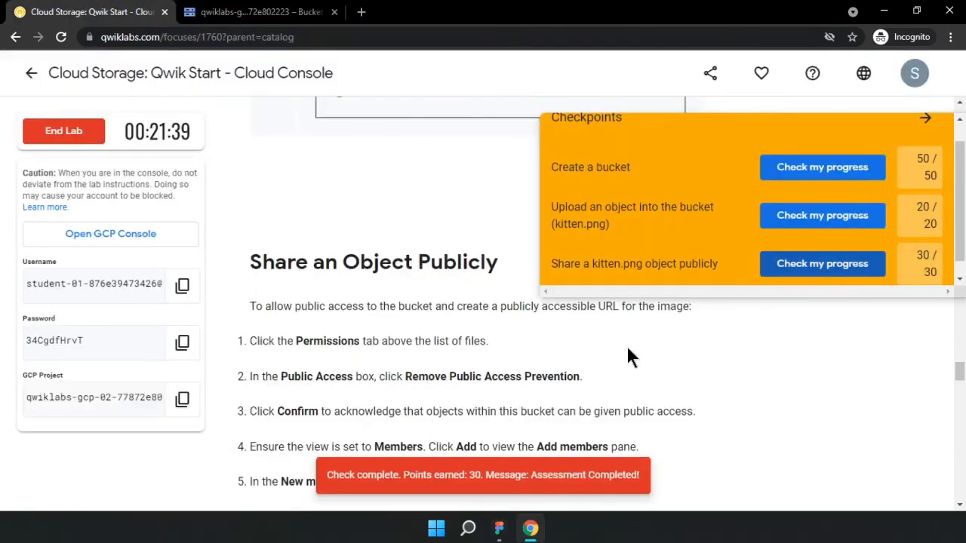
left_click(925, 121)
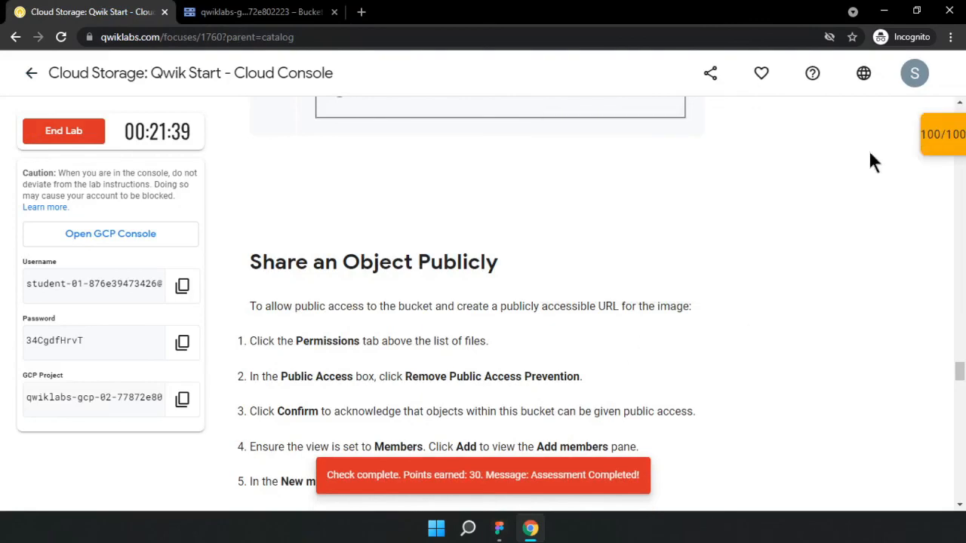
left_click(926, 142)
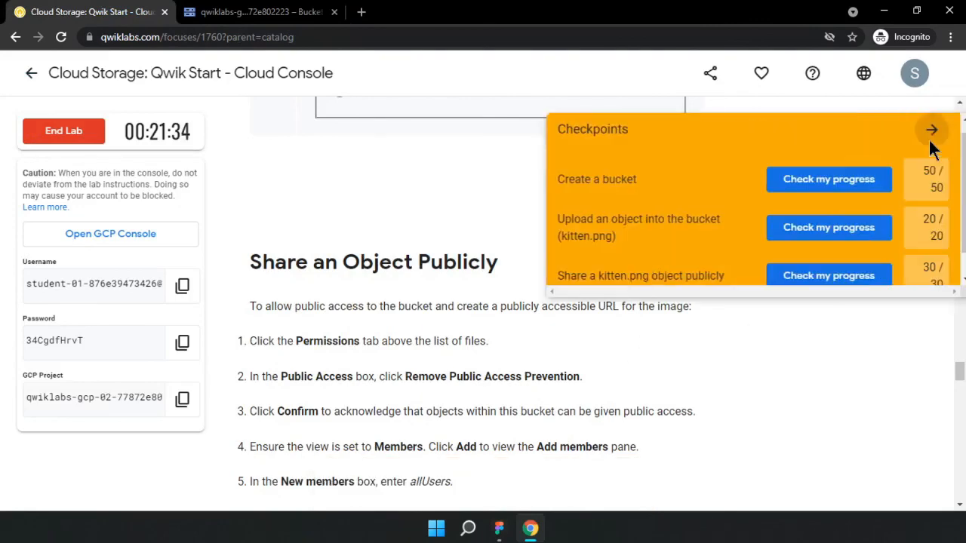
left_click(928, 137)
- End the lab
left_click(63, 131)
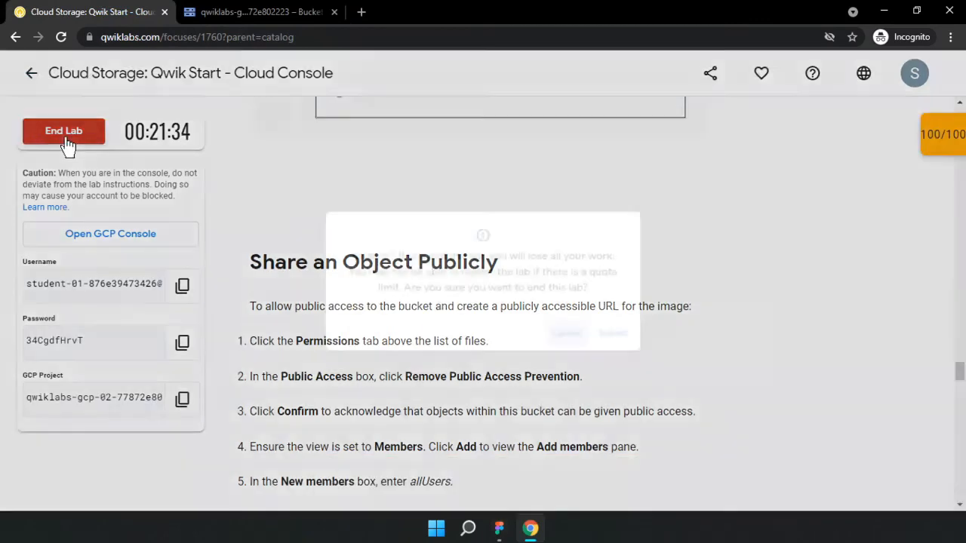